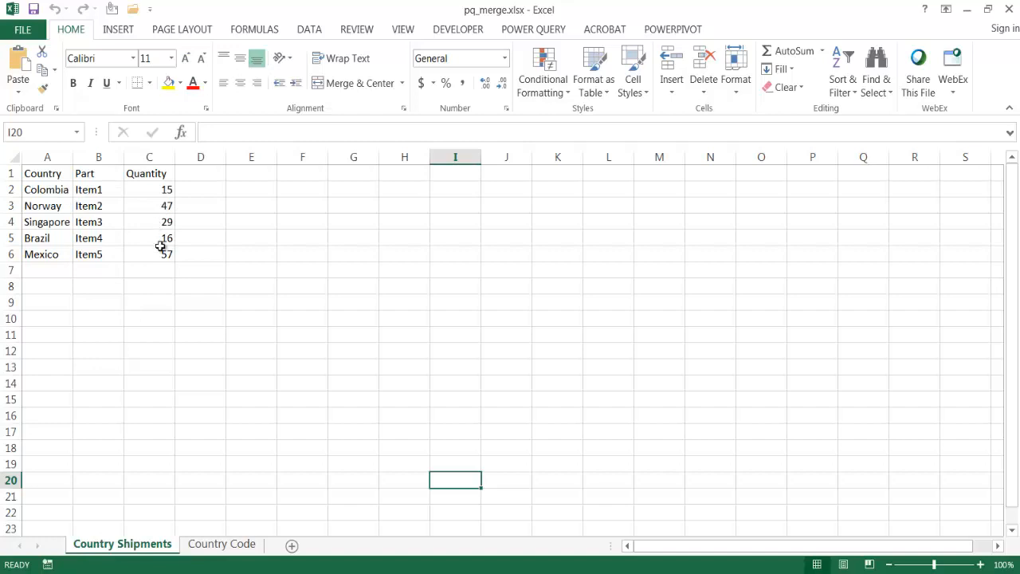
Create a Power Query query from the Country Code sheet's data range A1:B237, keeping the first row as headers
left_click(211, 543)
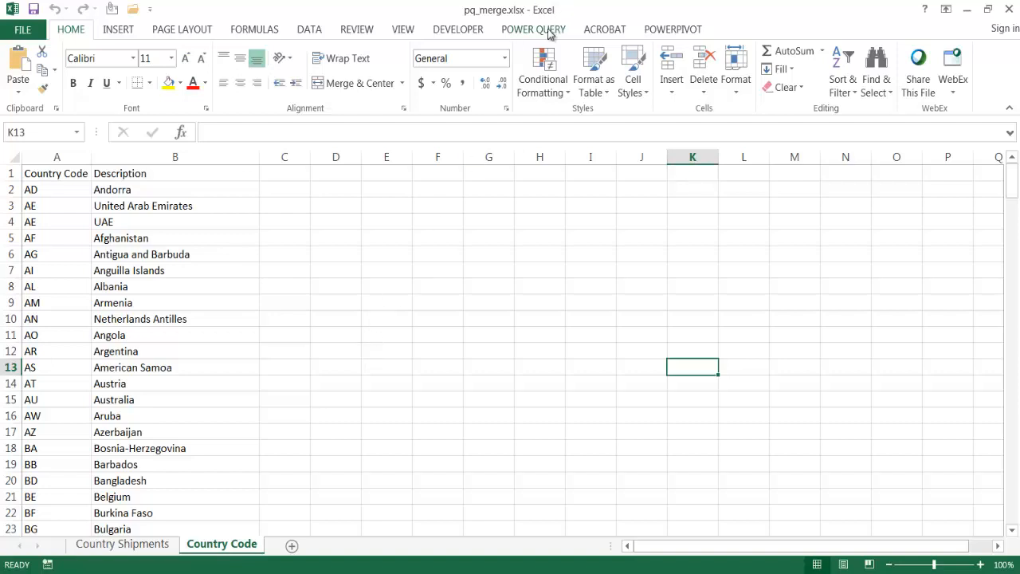
left_click(200, 313)
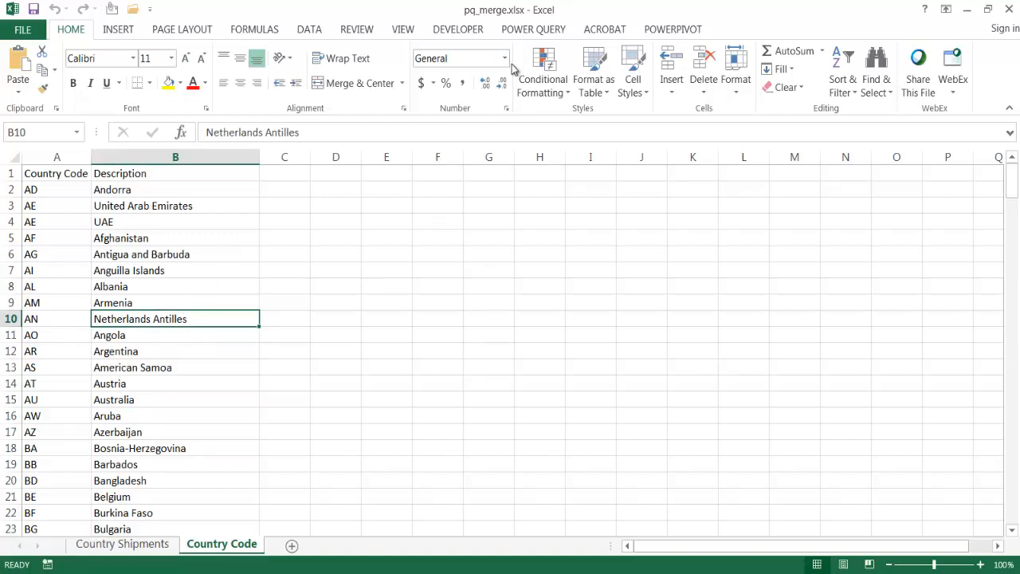
left_click(522, 35)
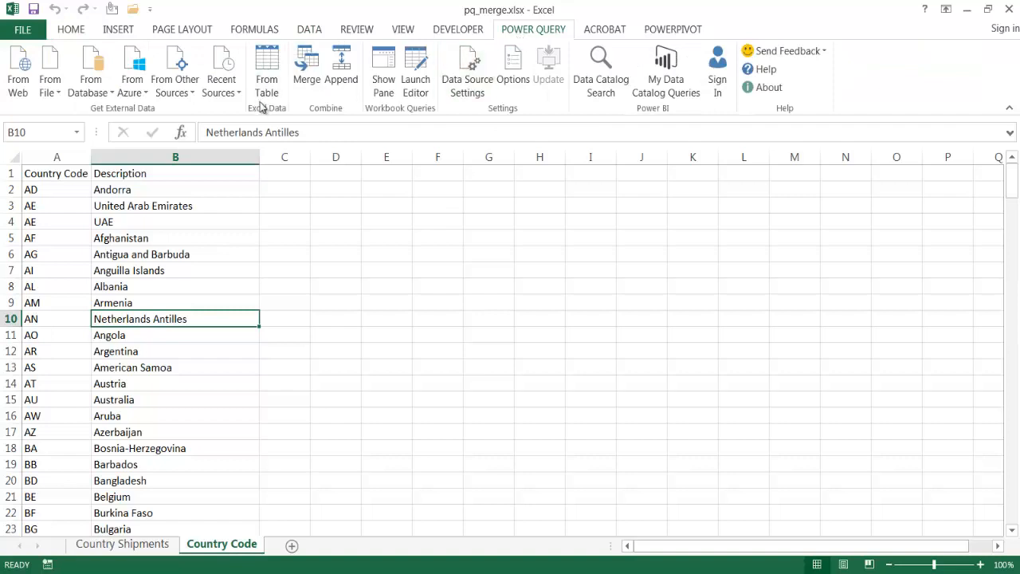
left_click(264, 78)
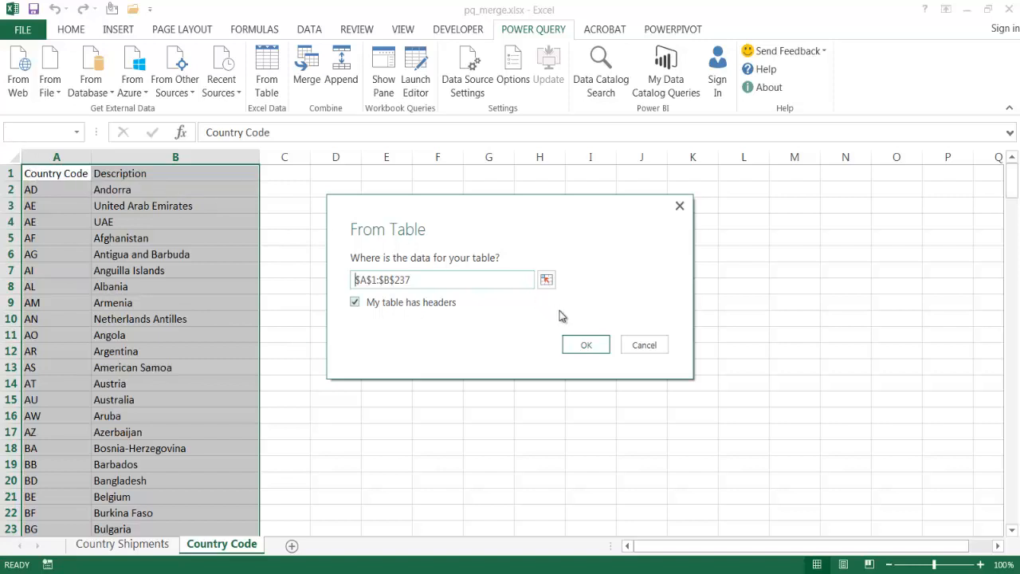
left_click(586, 347)
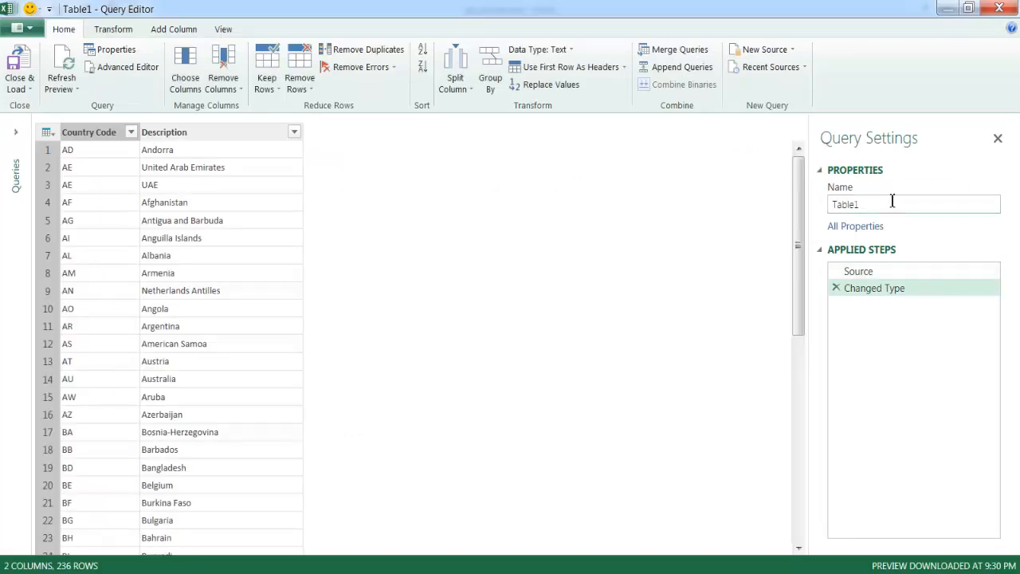
Name the country code query "code" and load it as Only Create Connection
left_click_drag(870, 206, 812, 210)
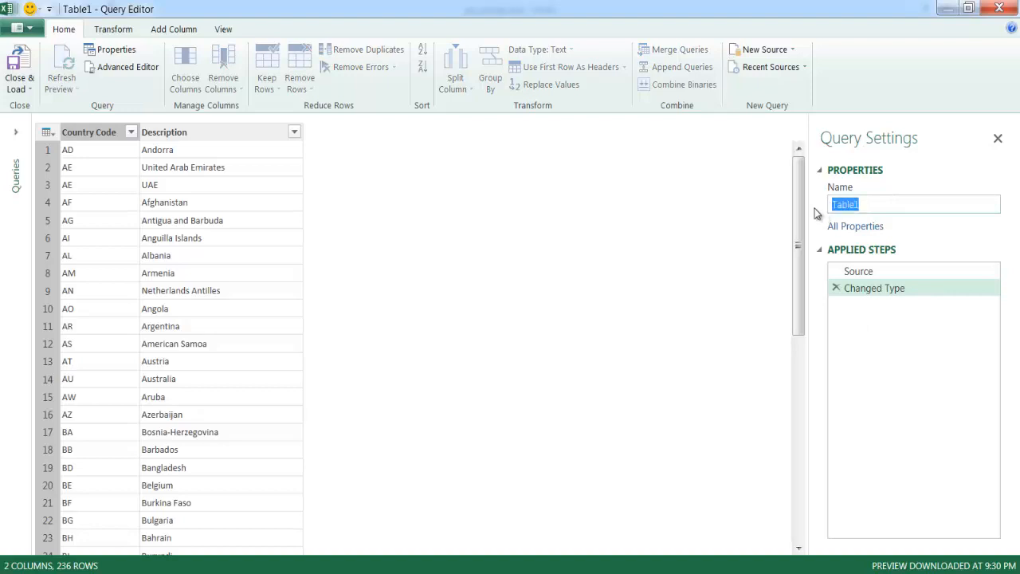
type("code")
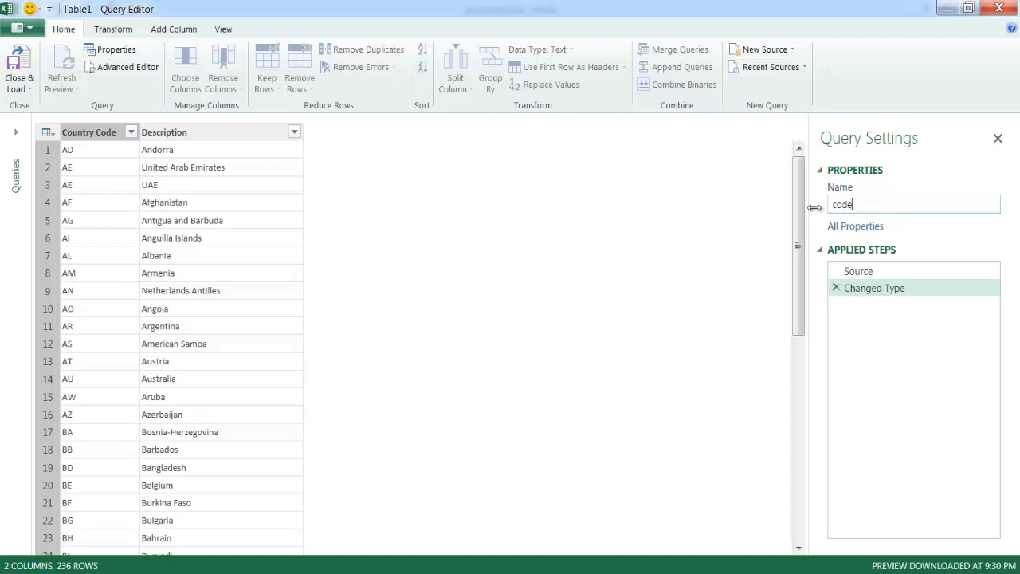
left_click(19, 83)
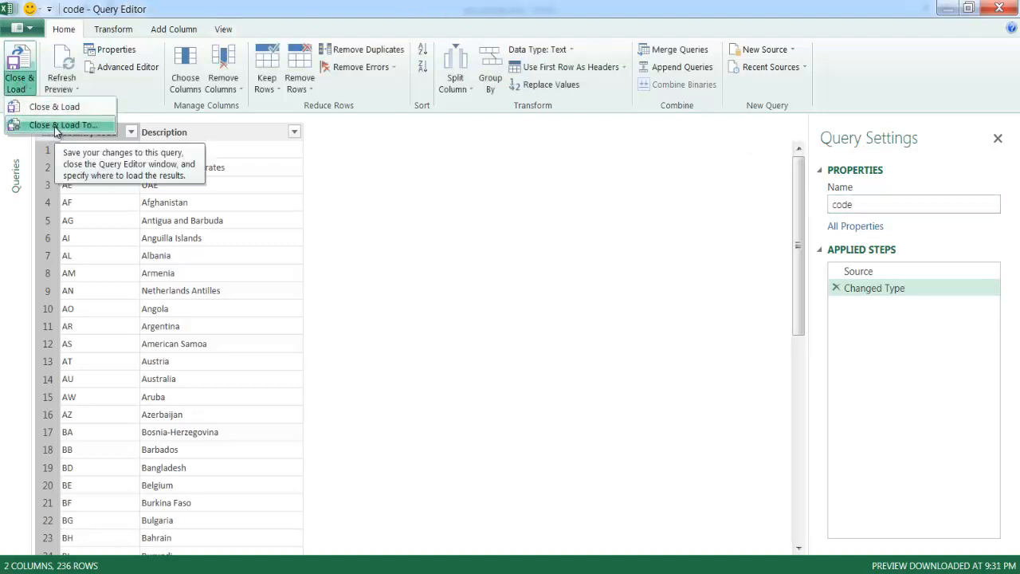
left_click(58, 125)
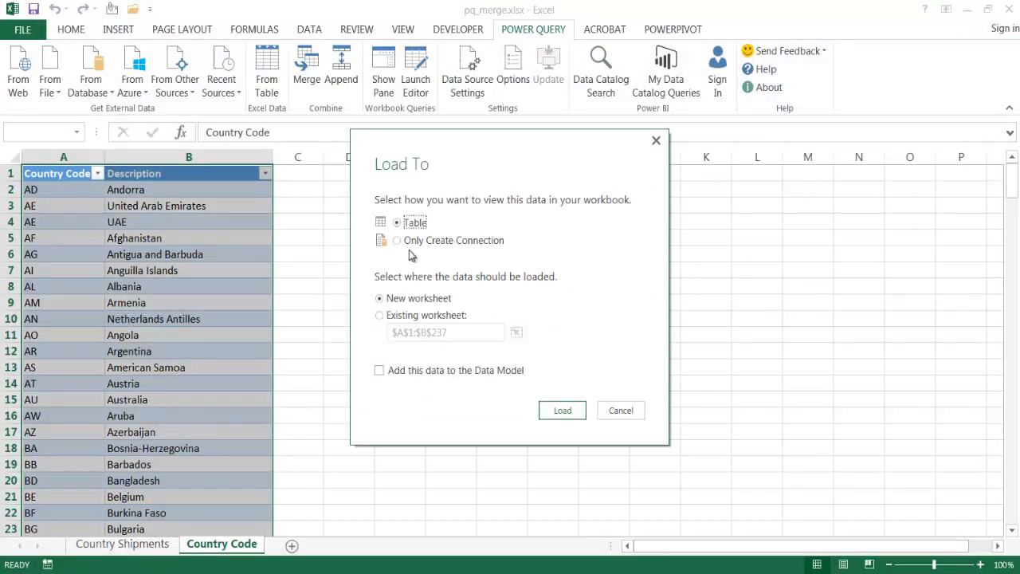
left_click(413, 243)
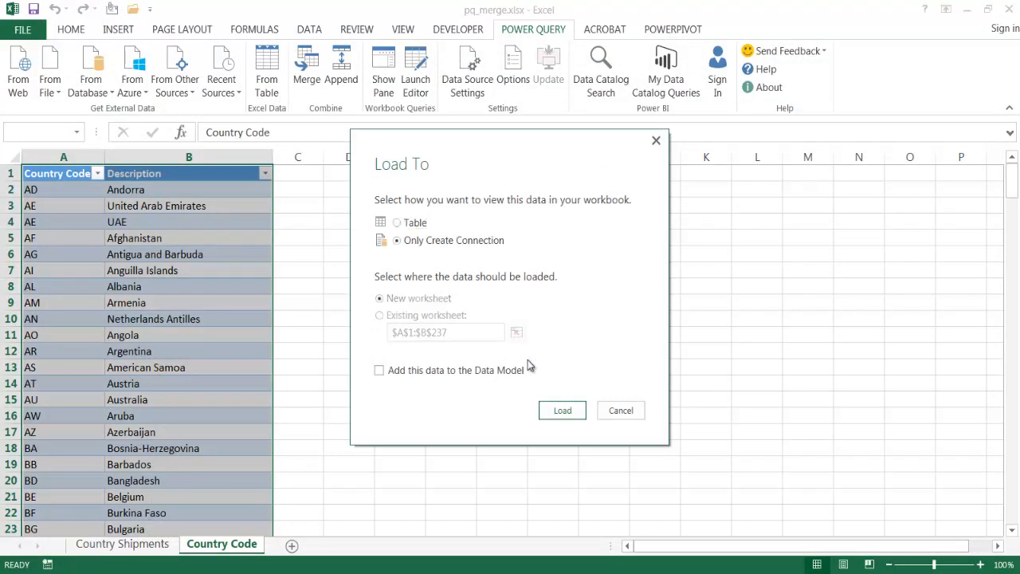
left_click(561, 410)
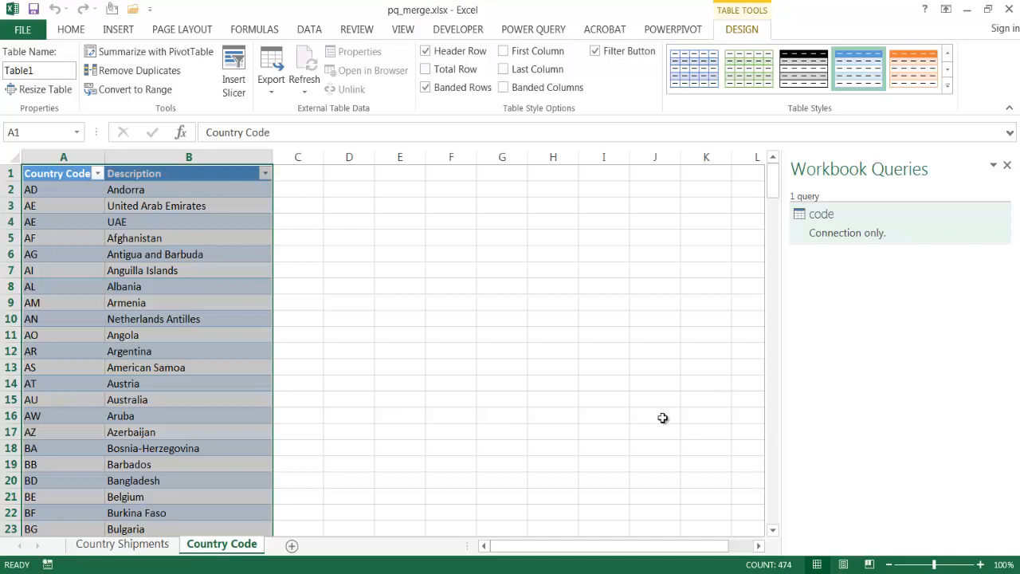
Convert the Country Shipments data in A1:C6 into a table with headers and name the table "ship"
left_click(124, 544)
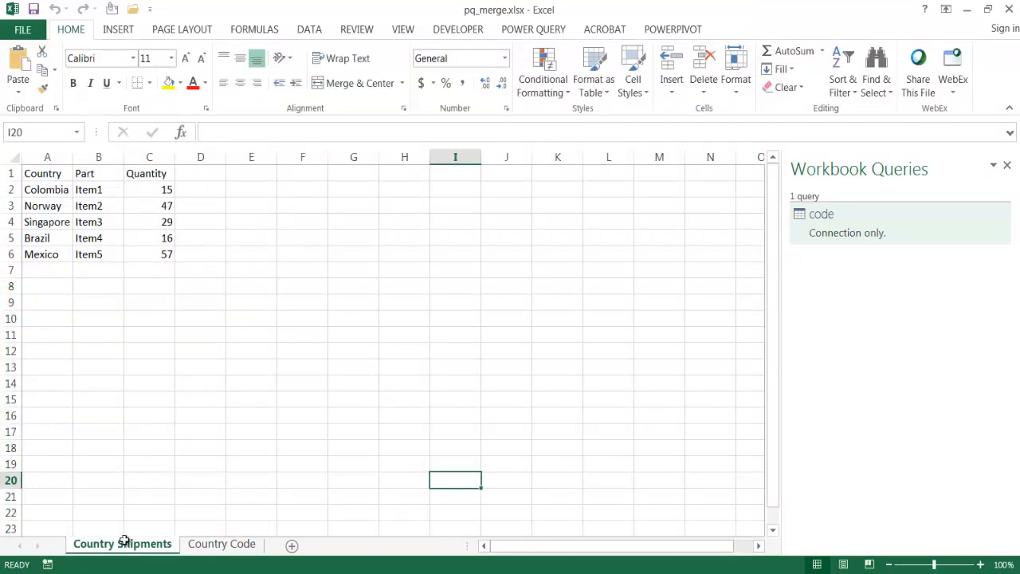
left_click(117, 237)
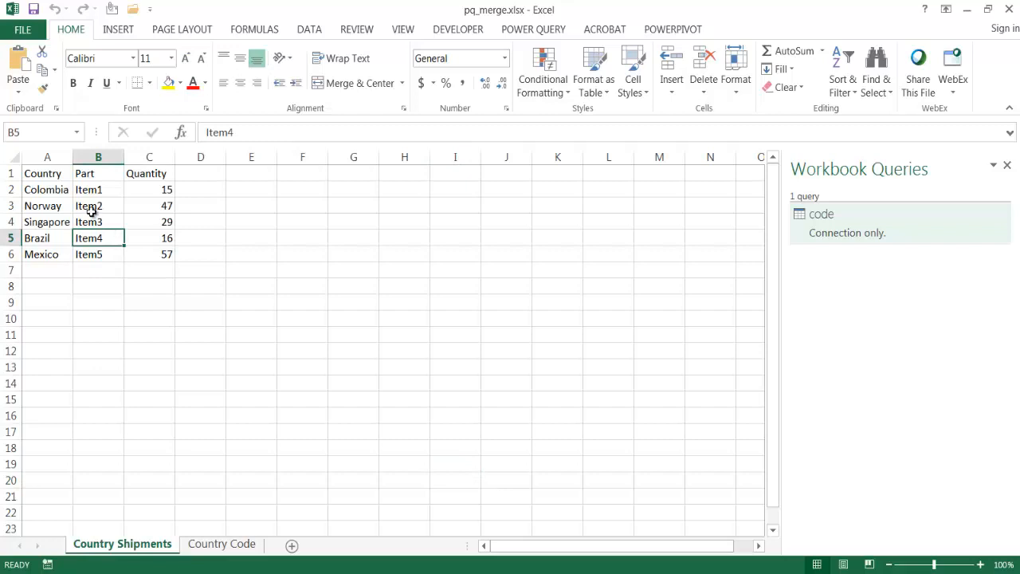
left_click(119, 32)
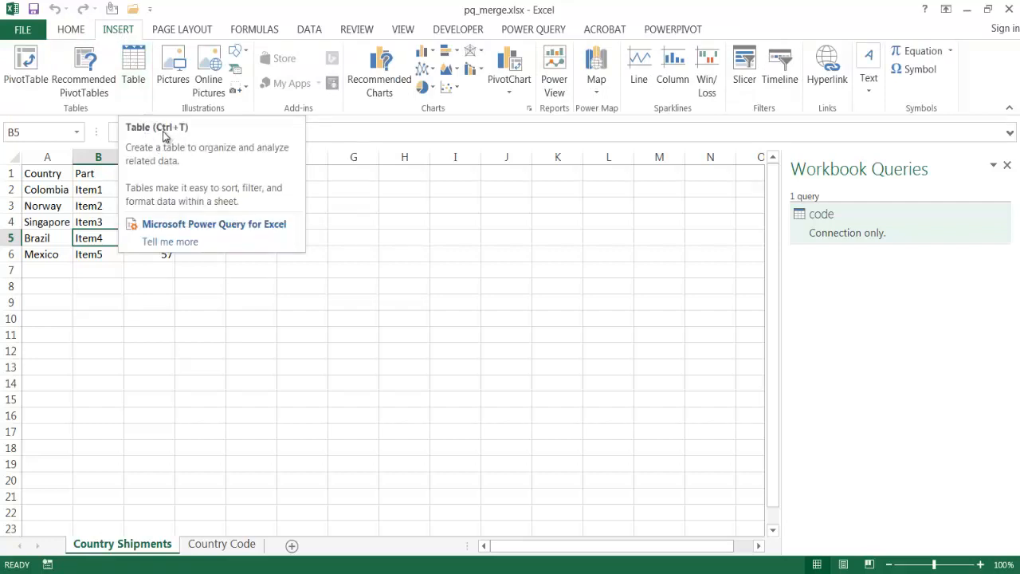
key("ctrl+t")
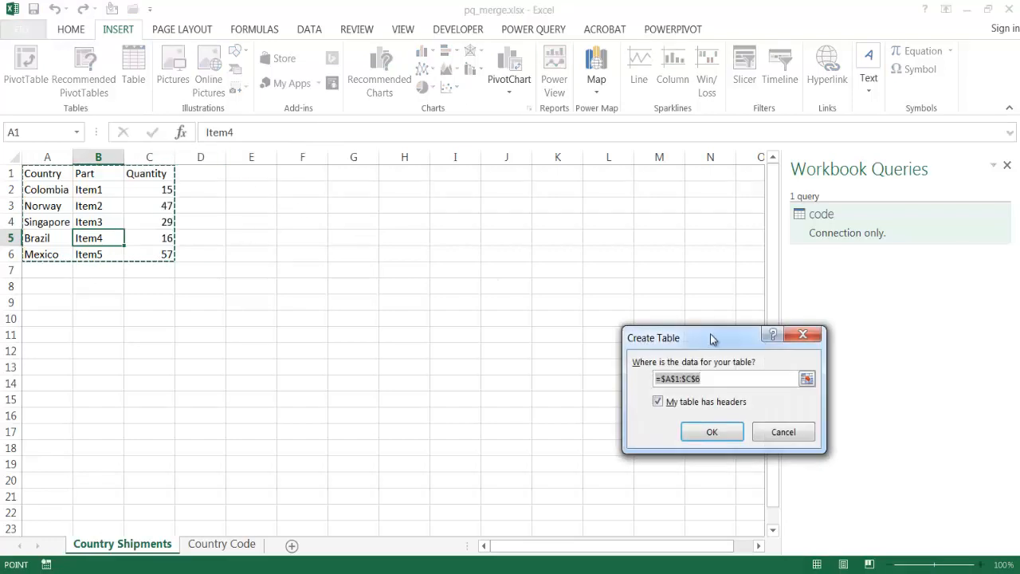
left_click_drag(711, 339, 556, 260)
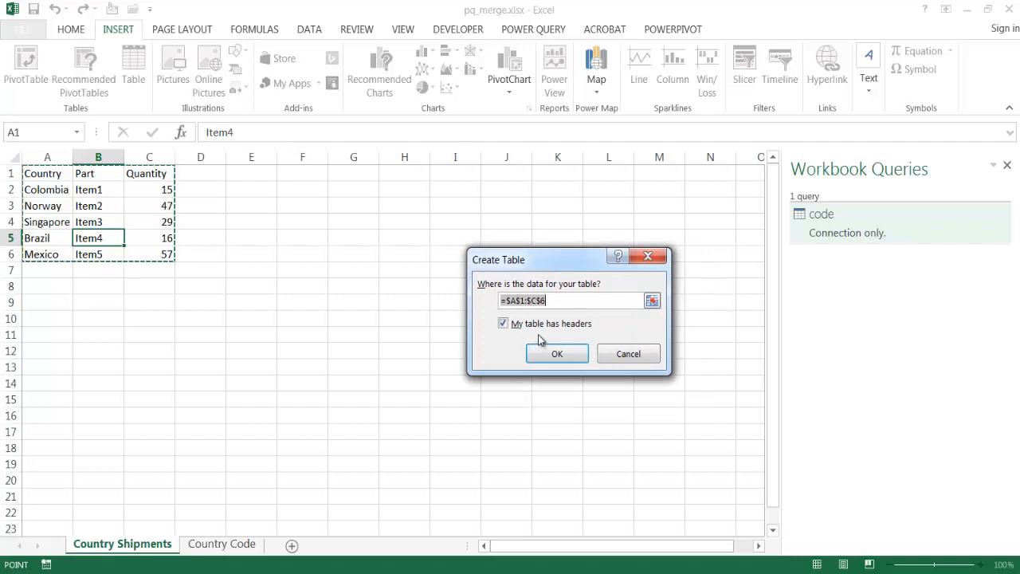
left_click(557, 353)
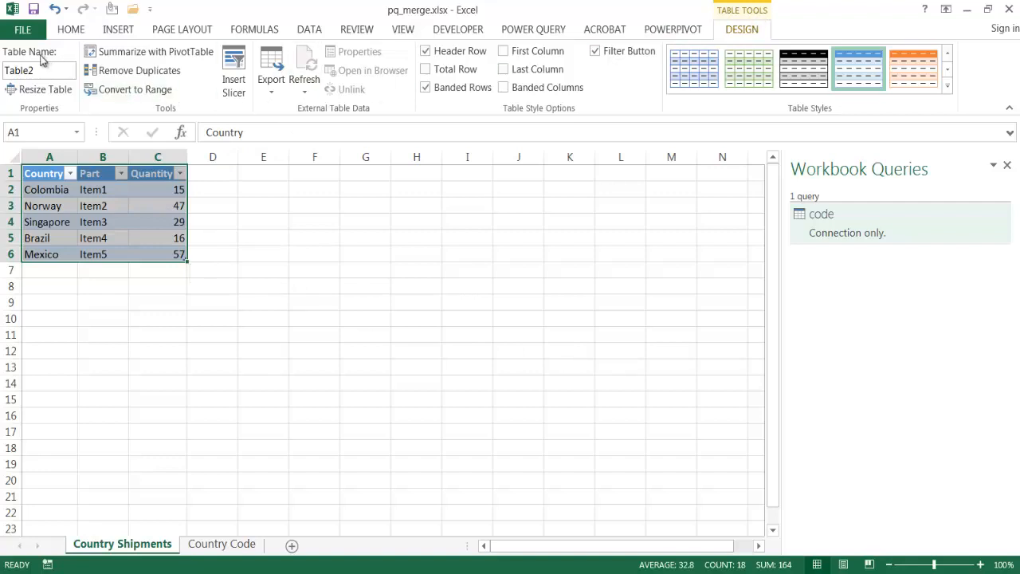
left_click_drag(41, 70, 2, 70)
type("Ship")
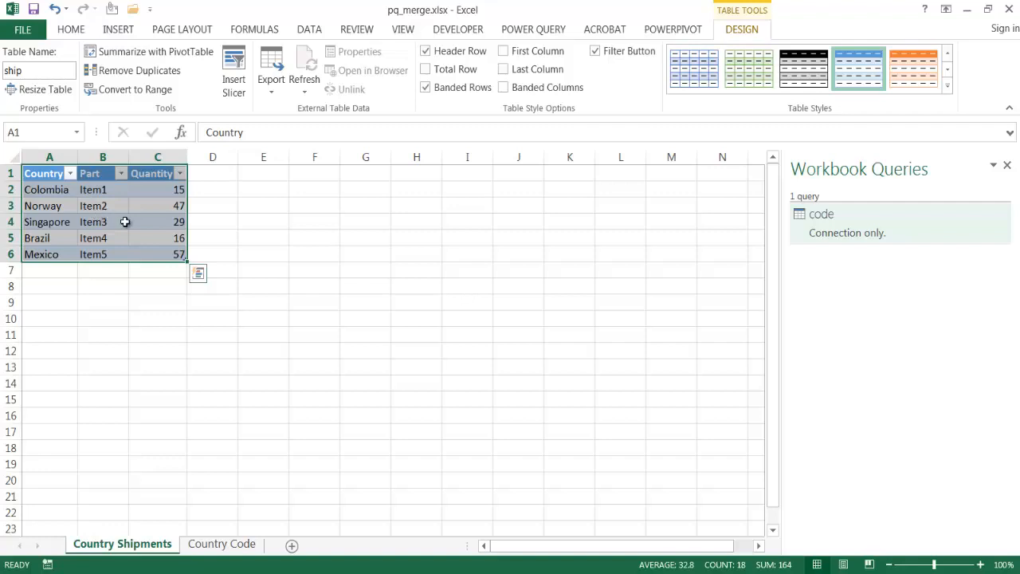
Create a Power Query query from the ship table and load it as Only Create Connection
left_click(562, 32)
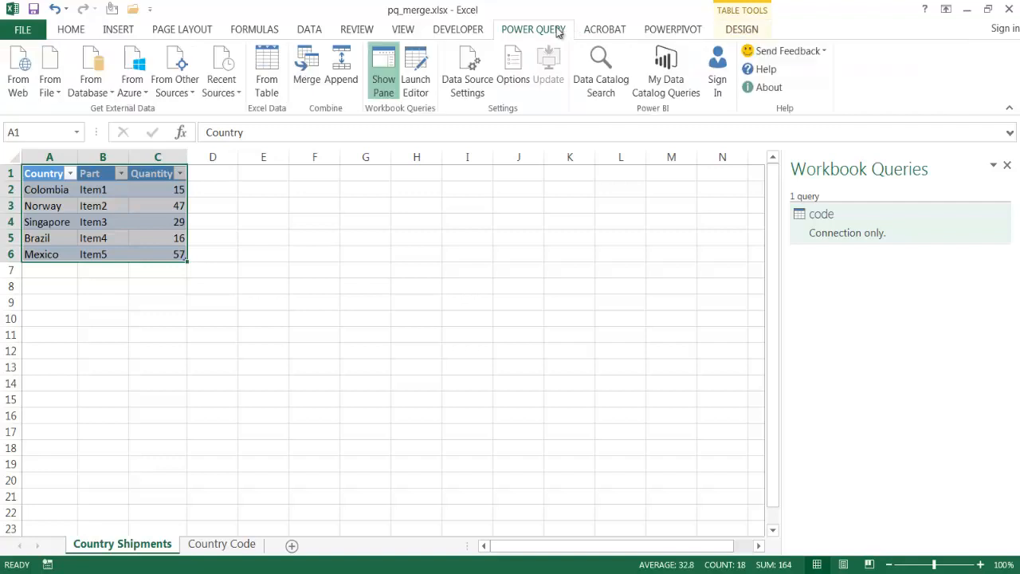
left_click(270, 83)
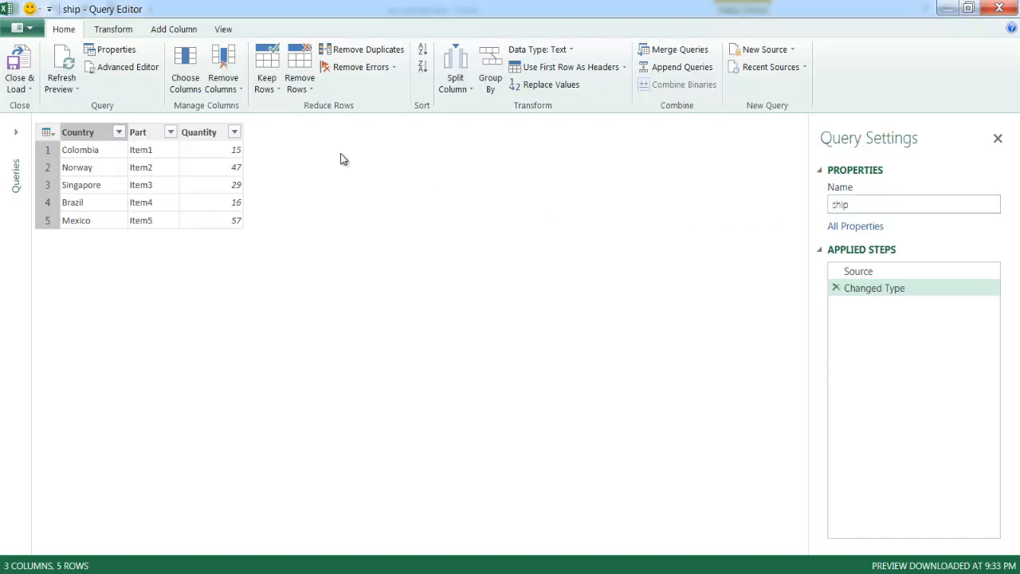
left_click(17, 91)
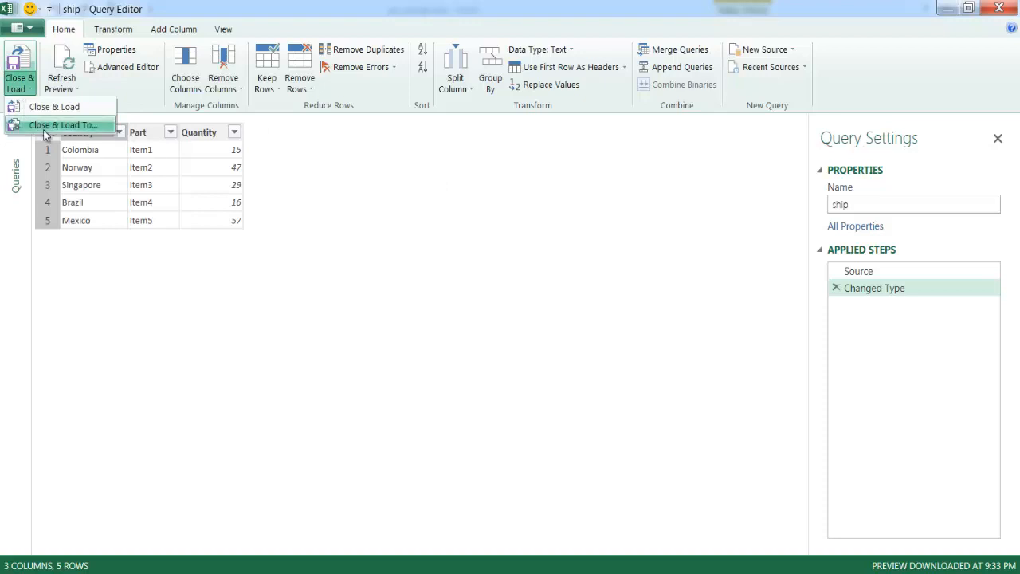
left_click(48, 107)
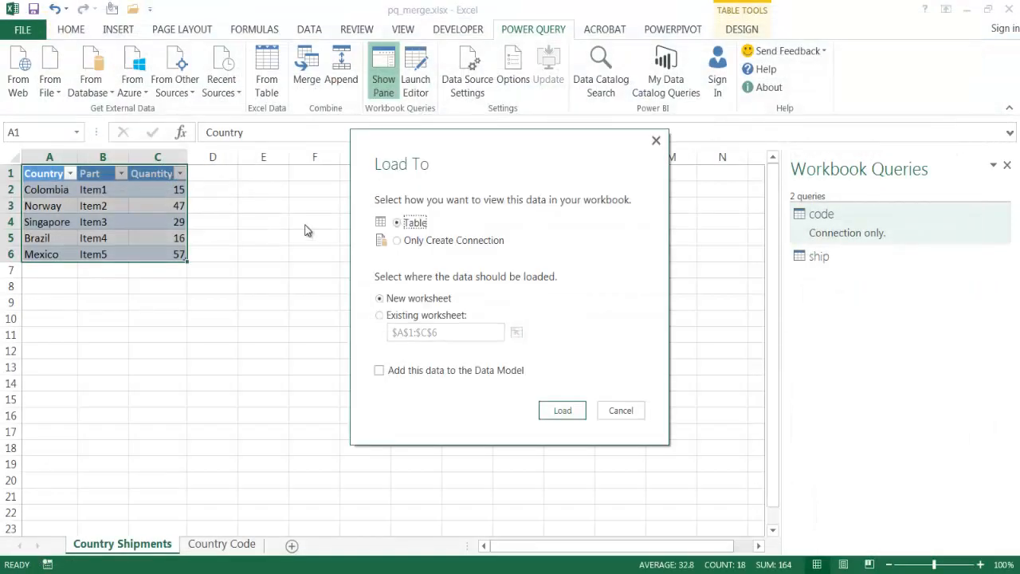
left_click(400, 241)
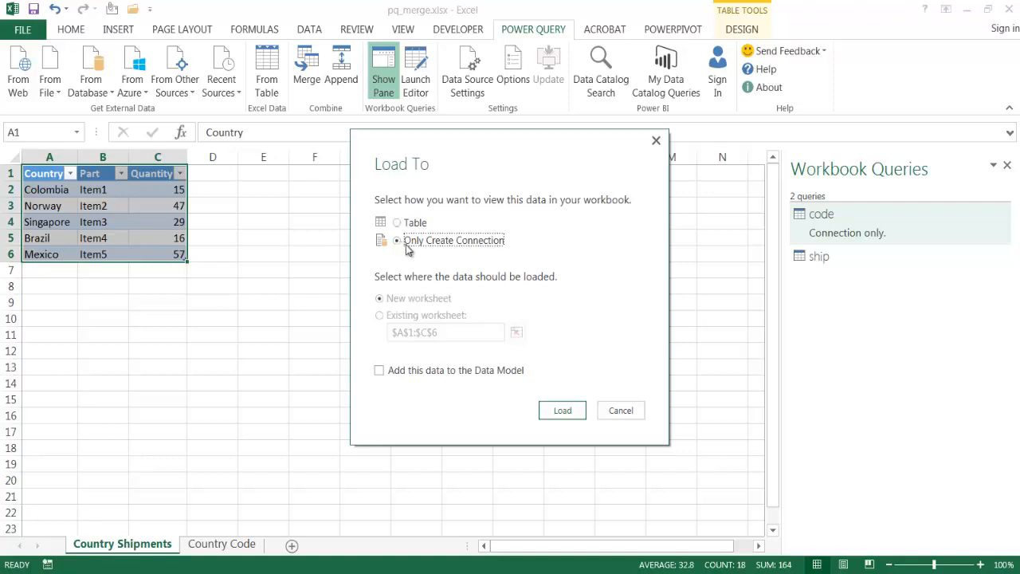
left_click(560, 411)
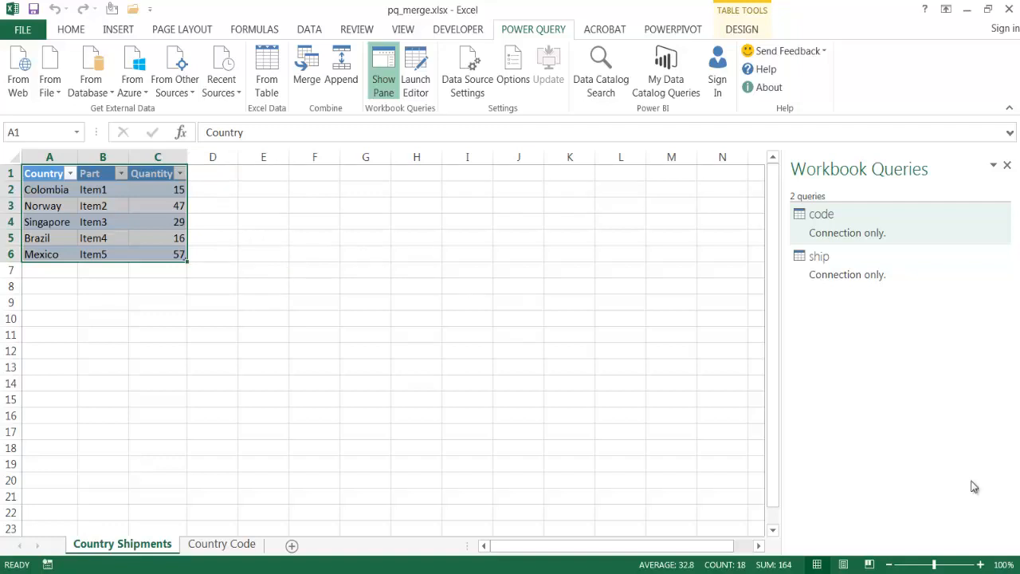
Start a query merge with ship as the first table and code as the second
left_click(306, 69)
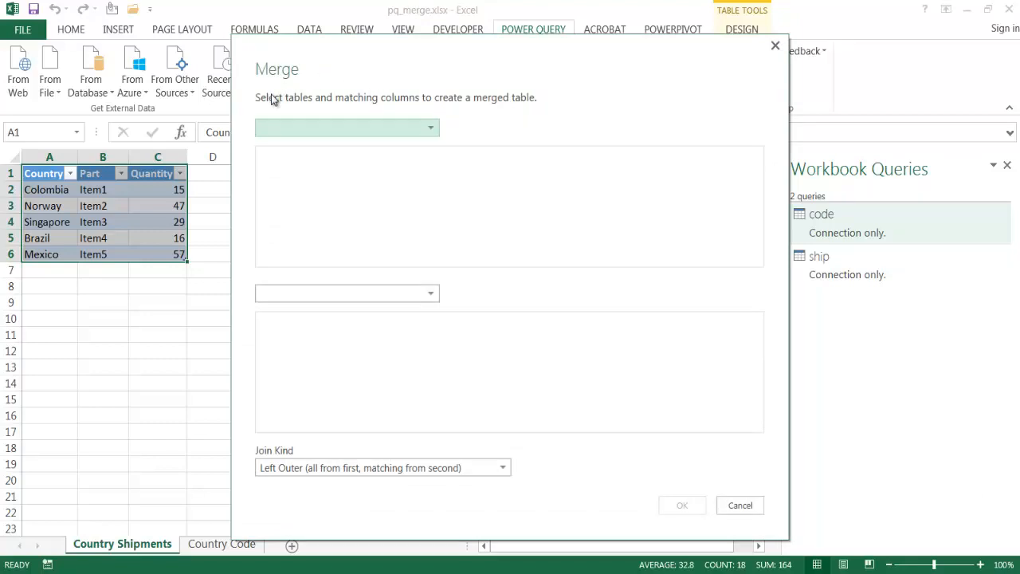
left_click(332, 129)
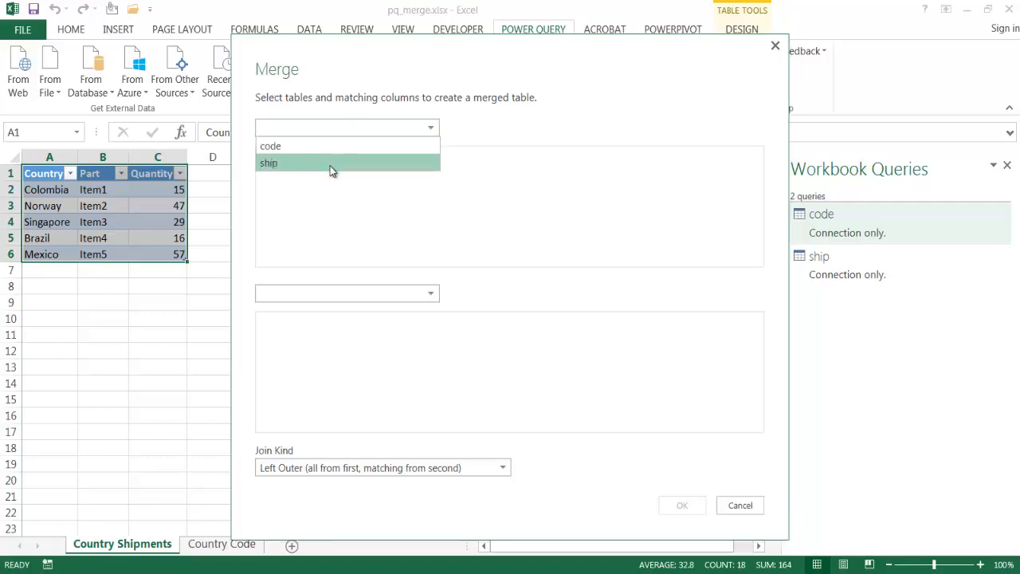
left_click(330, 166)
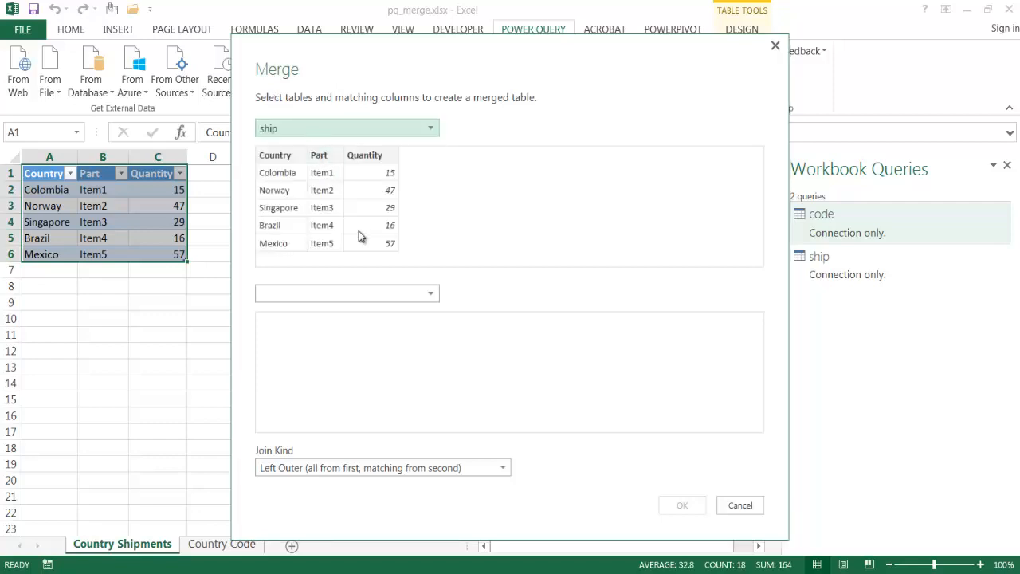
left_click(414, 290)
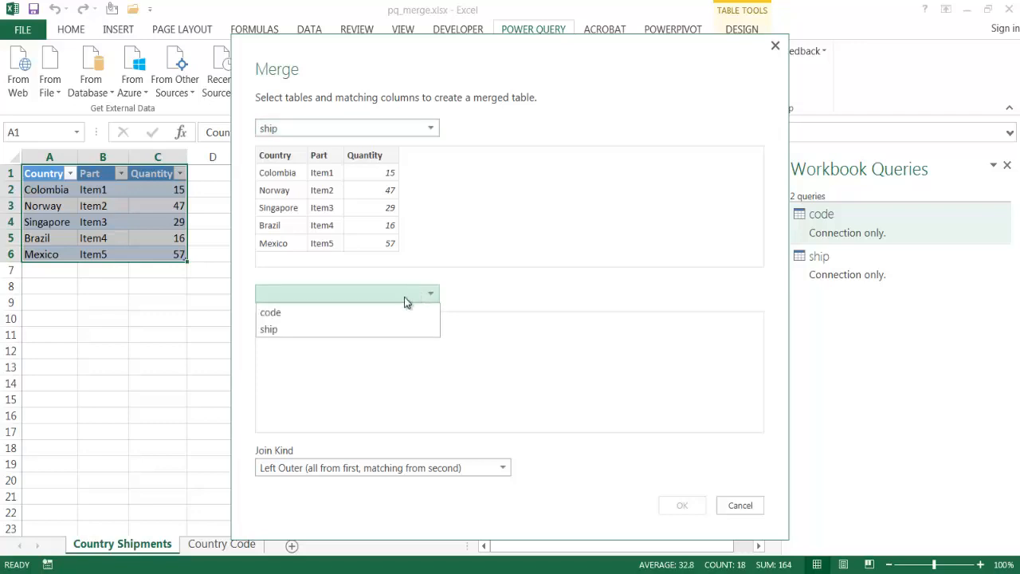
left_click(385, 312)
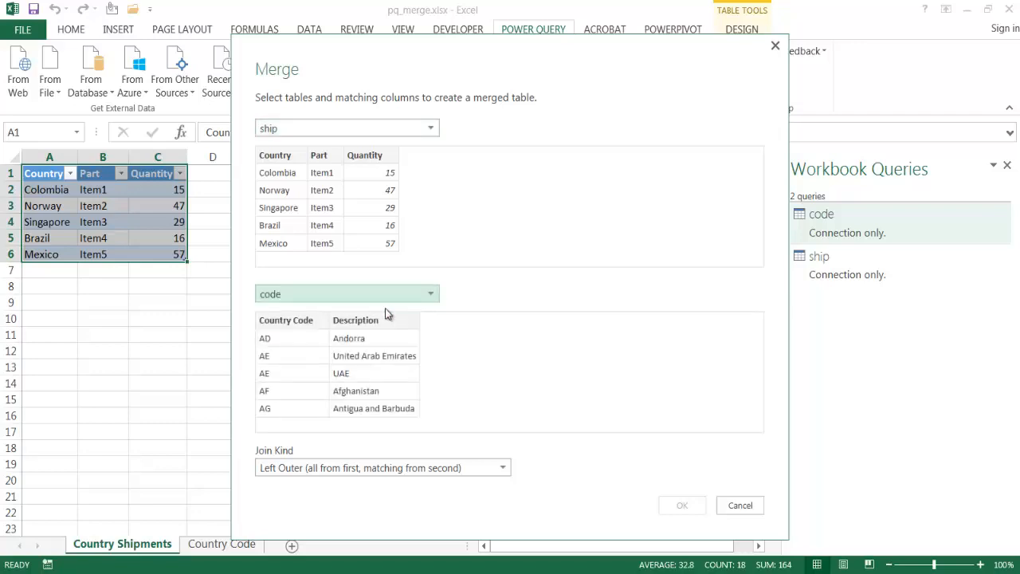
Match the ship table's Country column with the code table's Description column and open the join kind choices
left_click(276, 157)
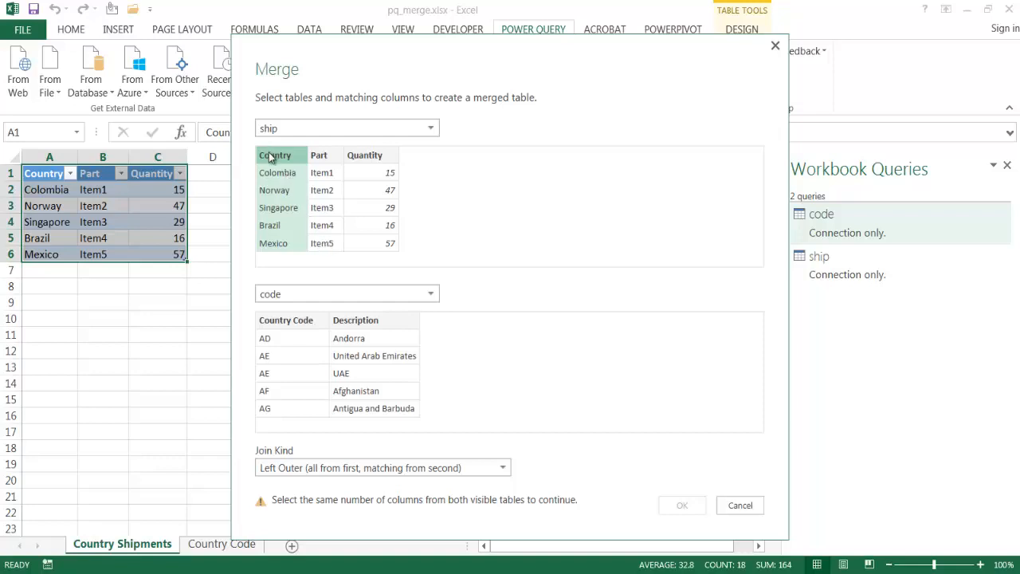
left_click(380, 324)
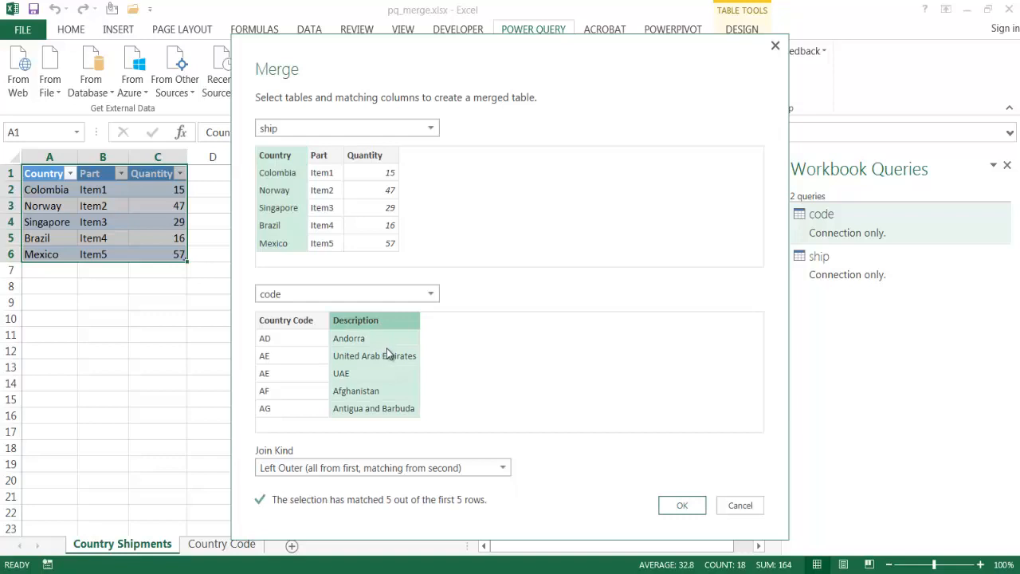
left_click(503, 468)
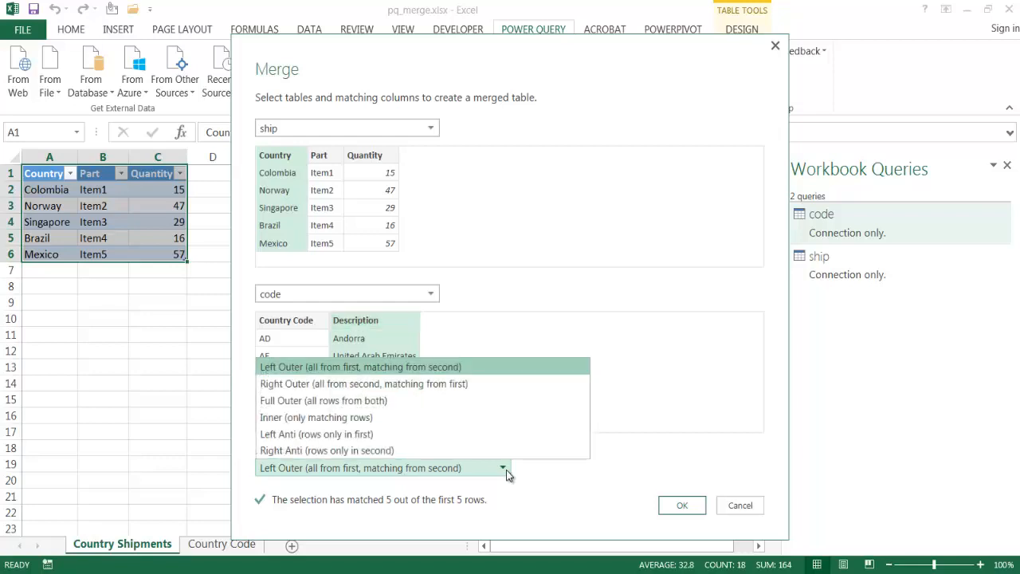
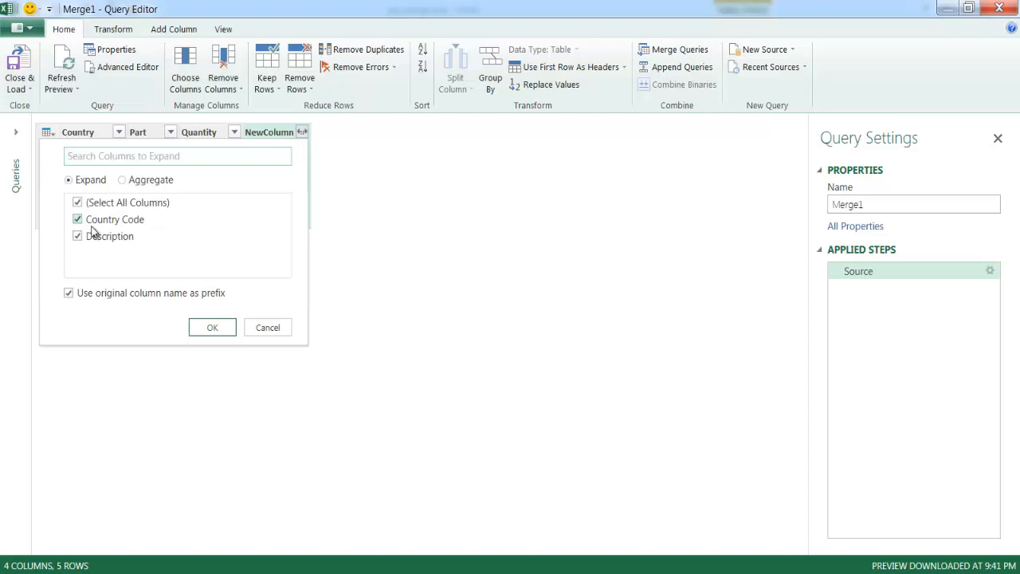
Expand NewColumn into prefixed Country Code and Description columns, and remove the NewColumn.Description column
left_click(210, 326)
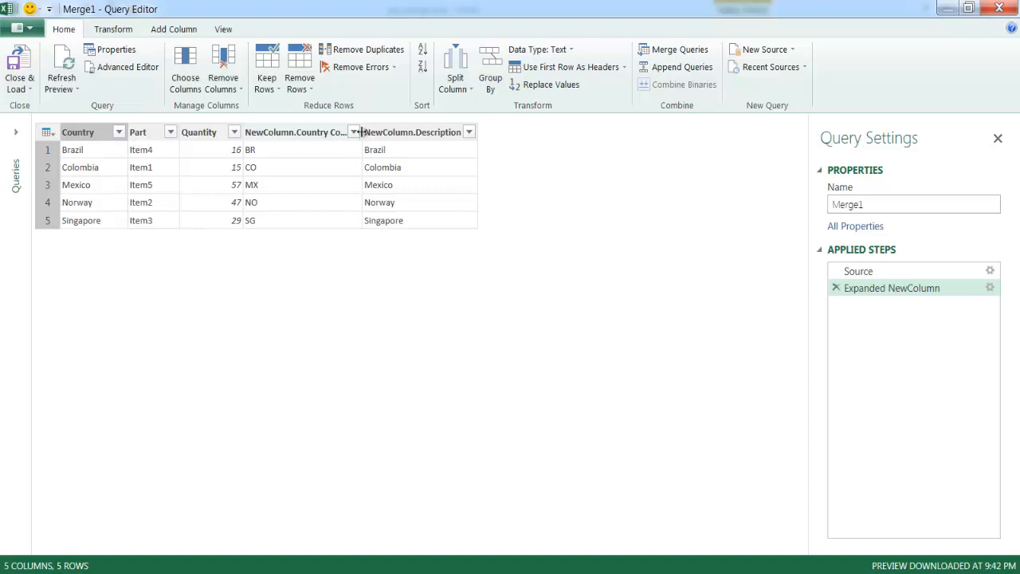
left_click_drag(360, 132, 413, 132)
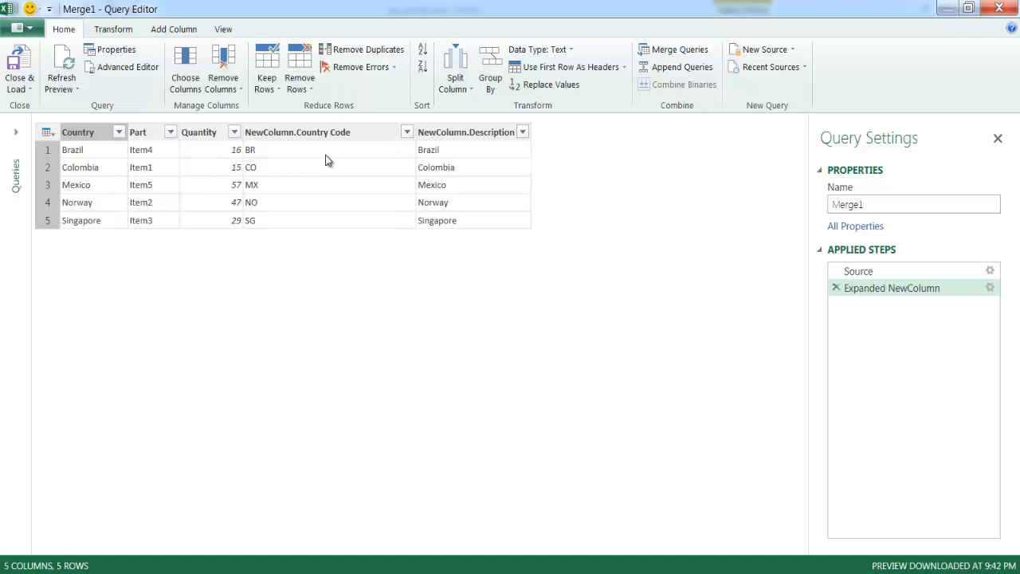
right_click(456, 139)
left_click(516, 166)
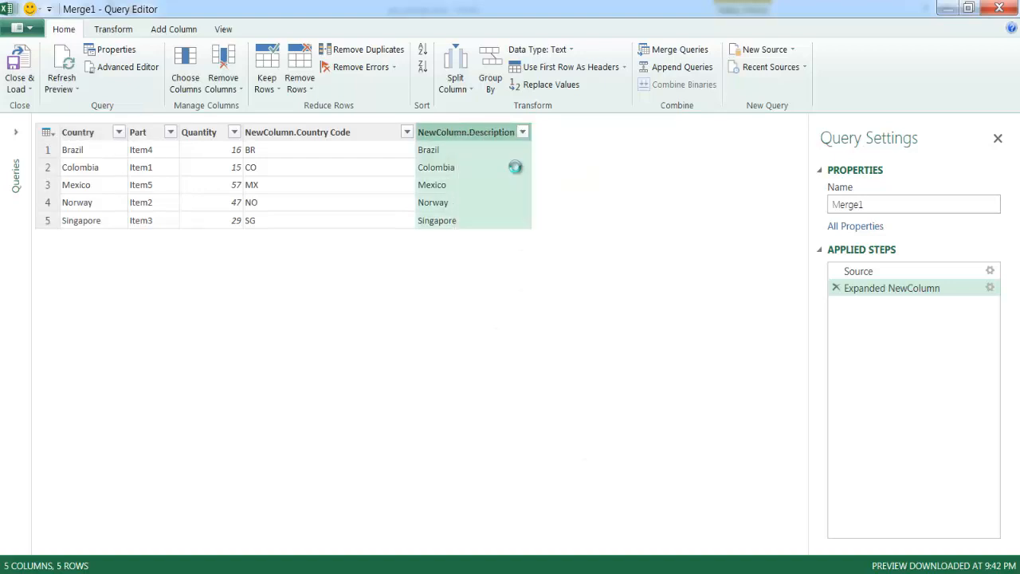
Rename the NewColumn.Country Code column as Country Code and load the merged query into the workbook
double_click(314, 134)
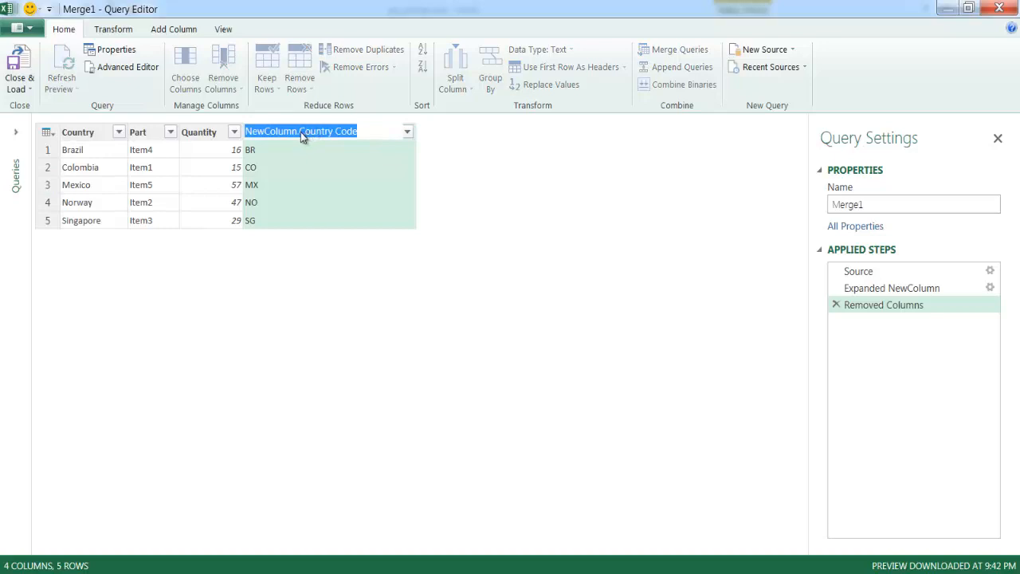
left_click(300, 133)
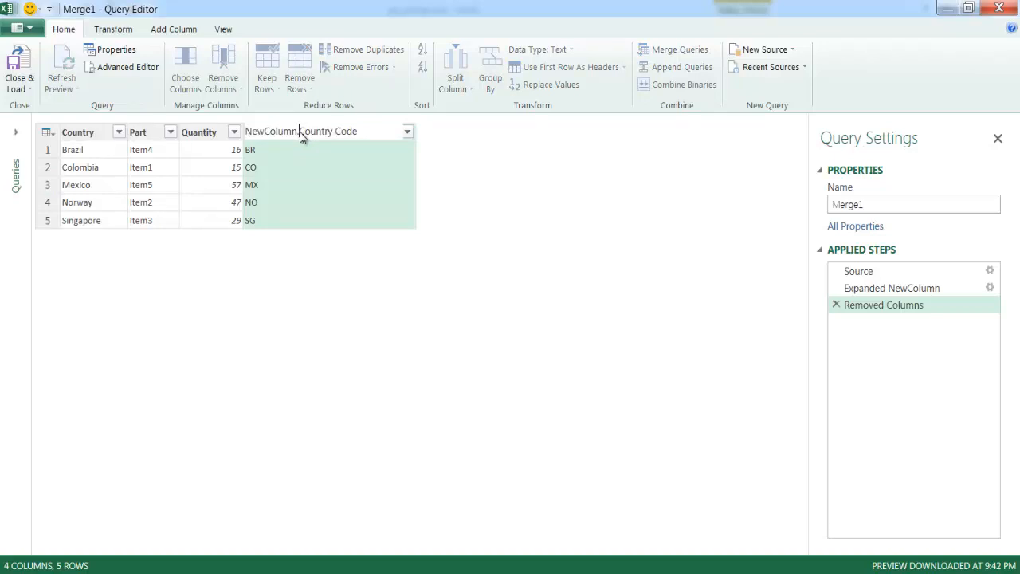
key("BackSpace")
key("BackSpace")
key("BackSpace")
key("BackSpace")
key("BackSpace")
key("BackSpace")
key("BackSpace")
key("BackSpace")
key("BackSpace")
key("BackSpace")
key("Return")
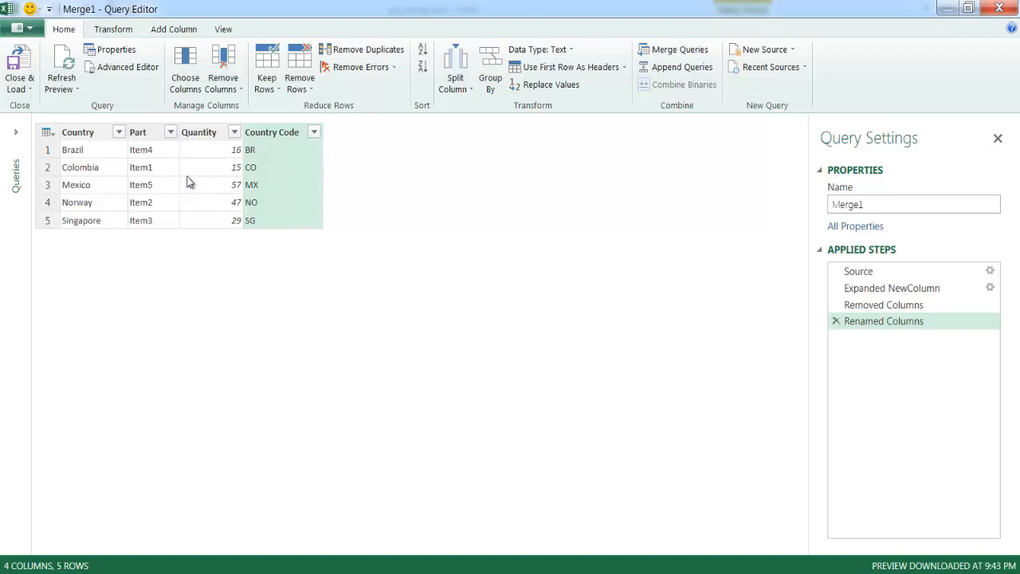
left_click(19, 83)
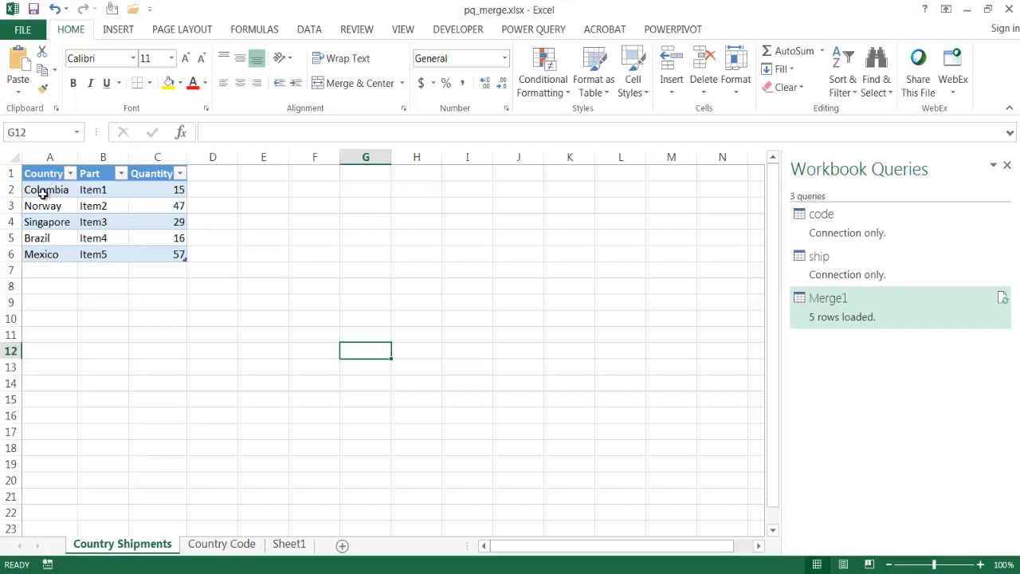
Review the Country Code sheet and start another query merge with ship as the first table and code as the second
left_click(220, 545)
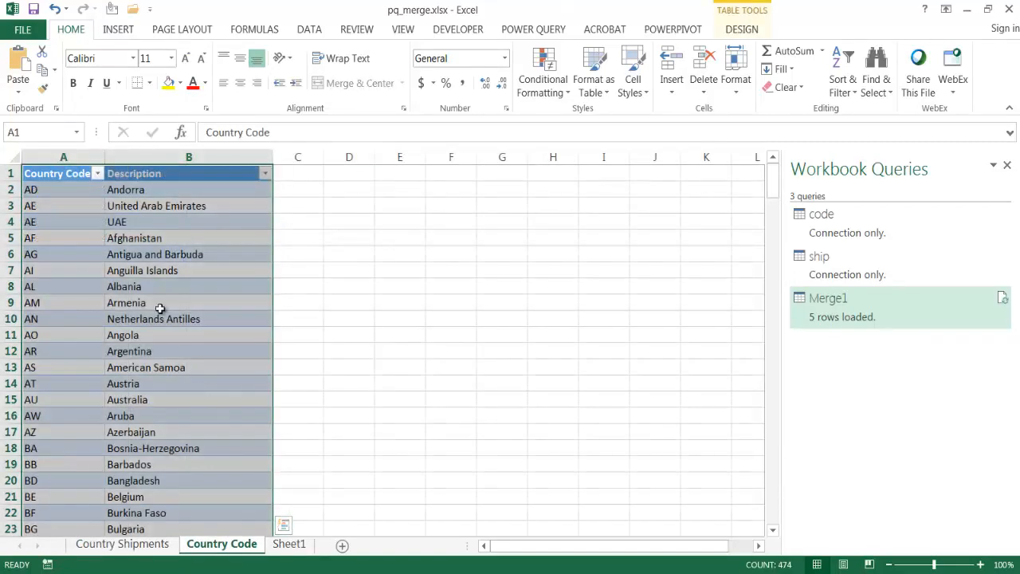
left_click(143, 190)
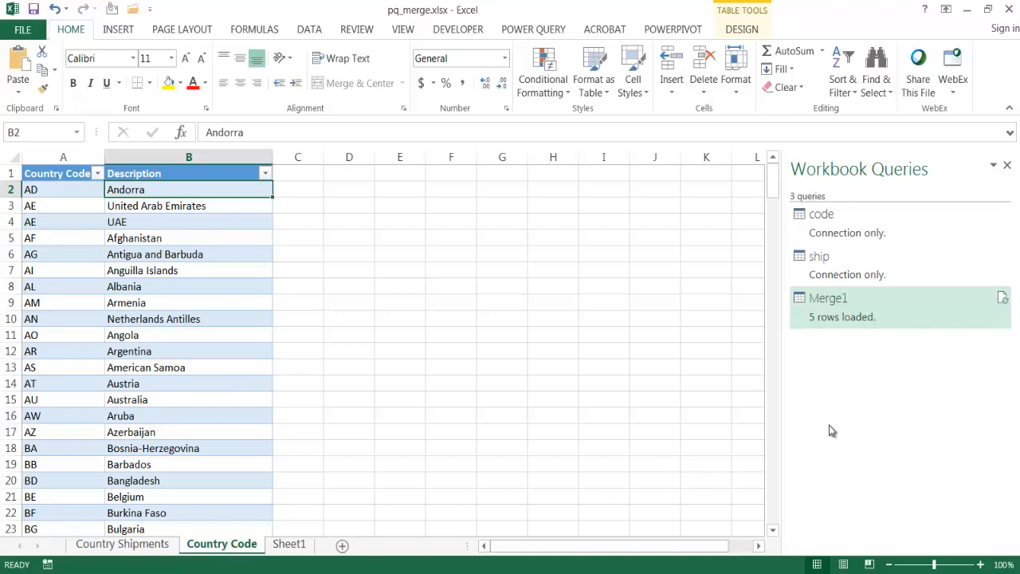
left_click(538, 32)
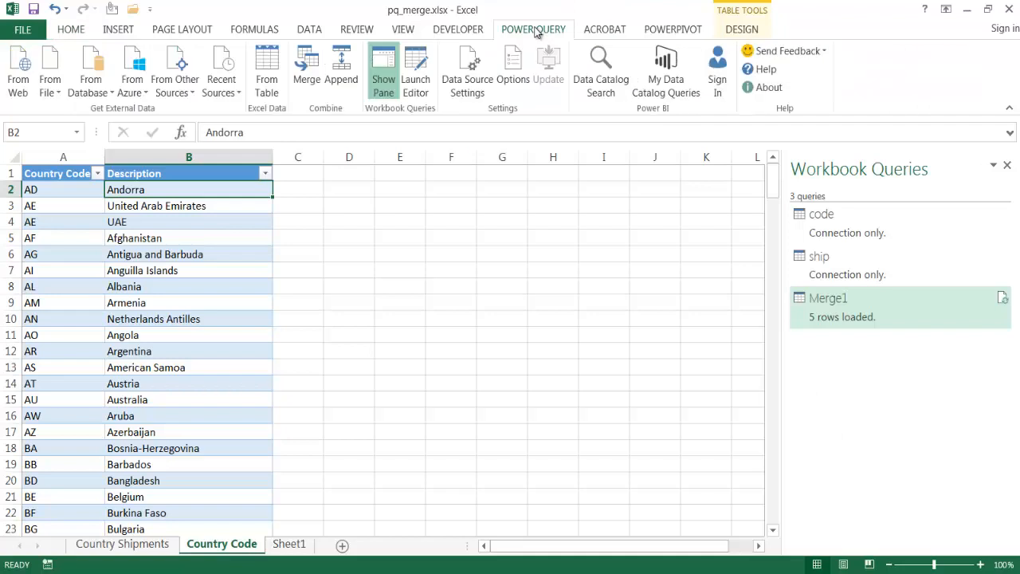
left_click(308, 84)
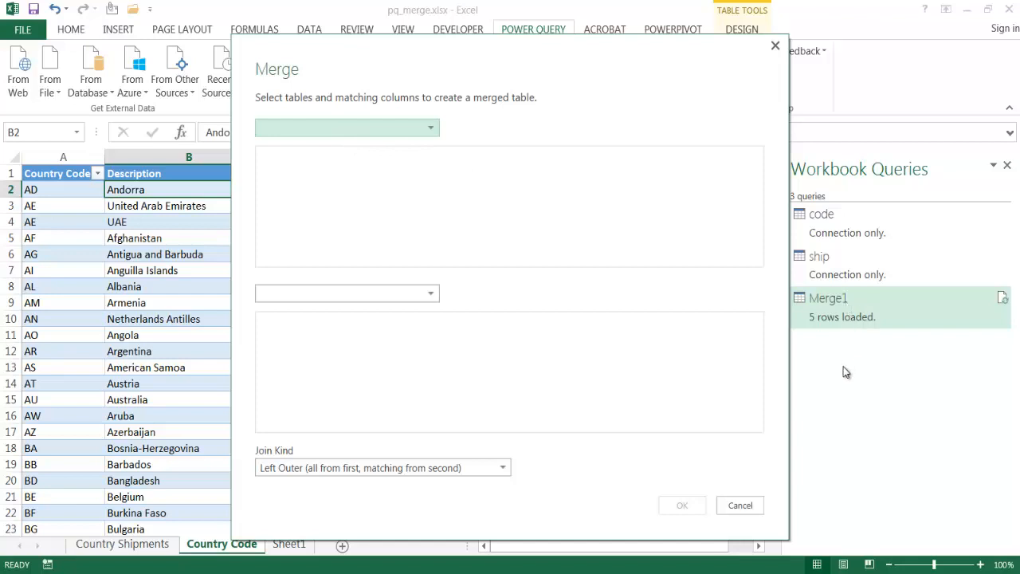
left_click(420, 131)
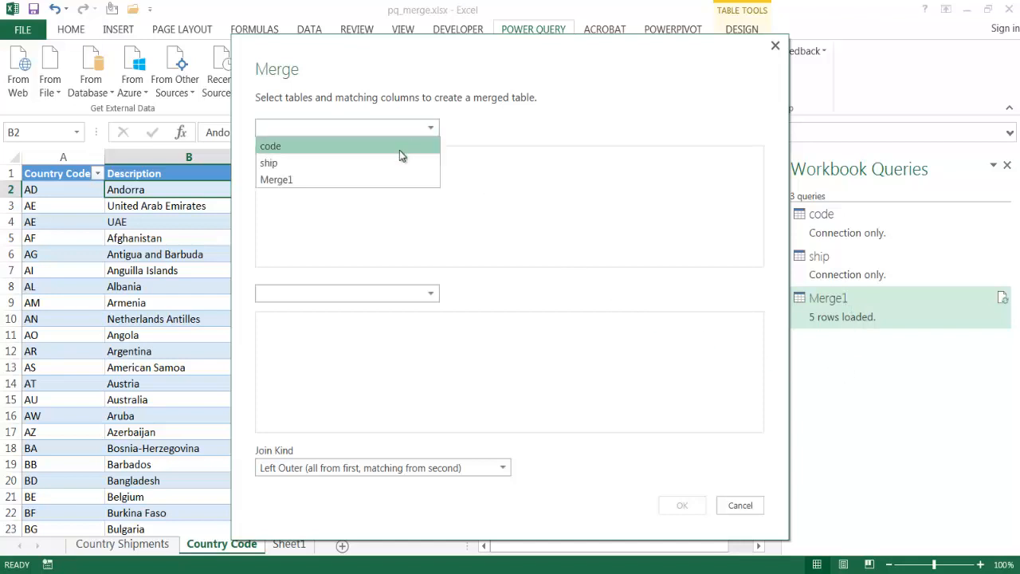
left_click(393, 164)
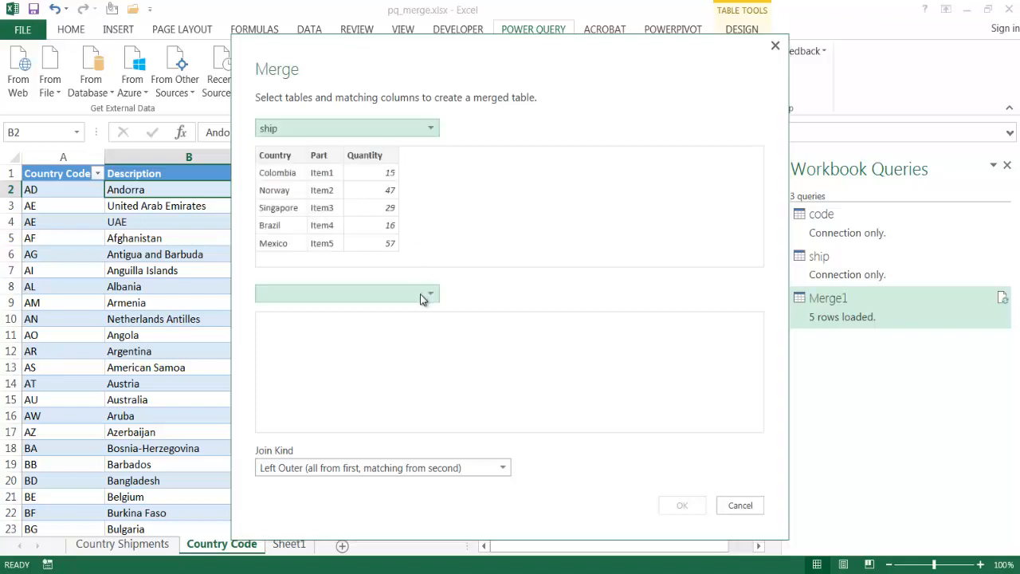
left_click(425, 294)
left_click(409, 312)
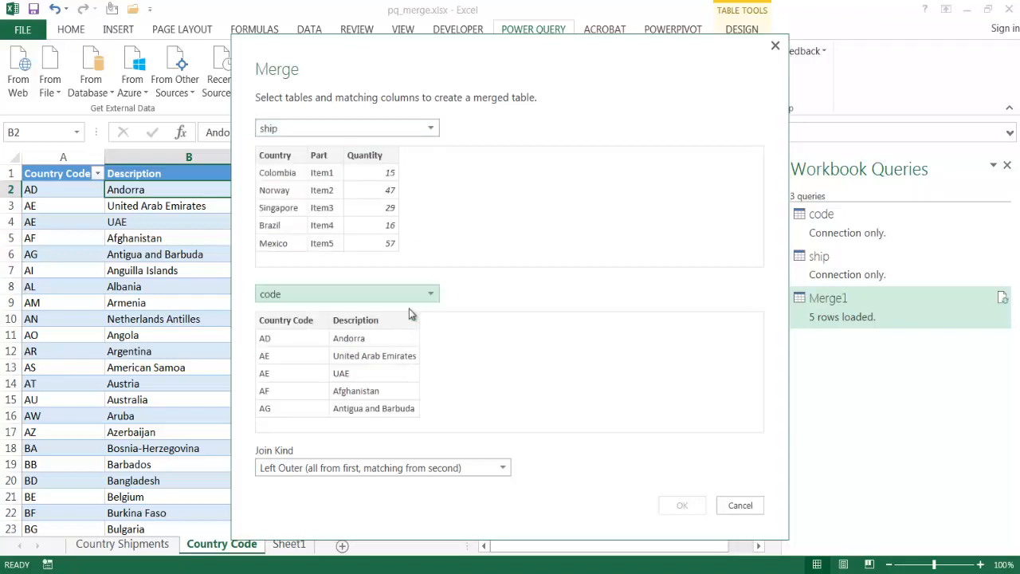
Merge on the ship table's Country column and the code table's Description column using a Right Outer join
left_click(271, 157)
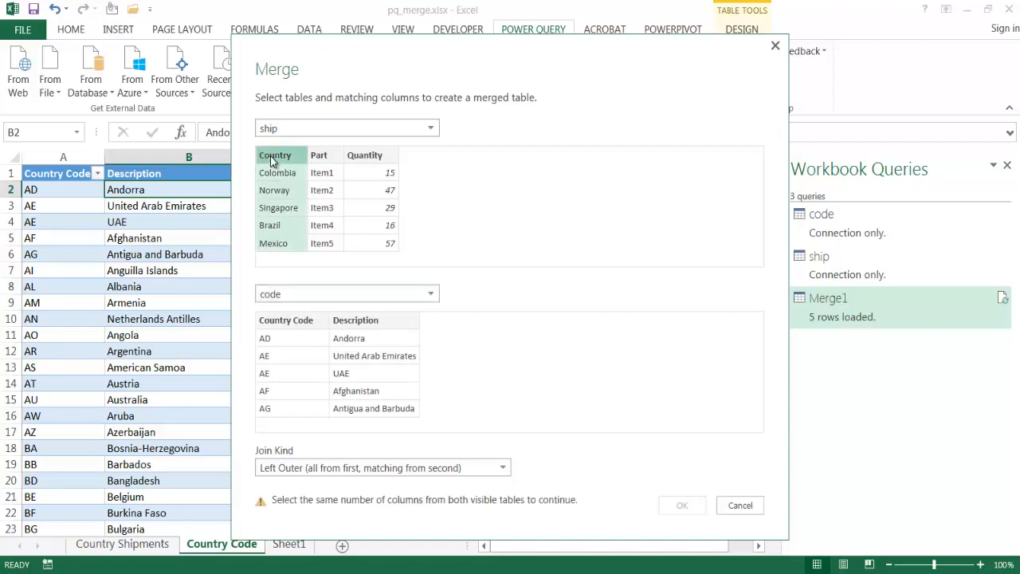
left_click(380, 320)
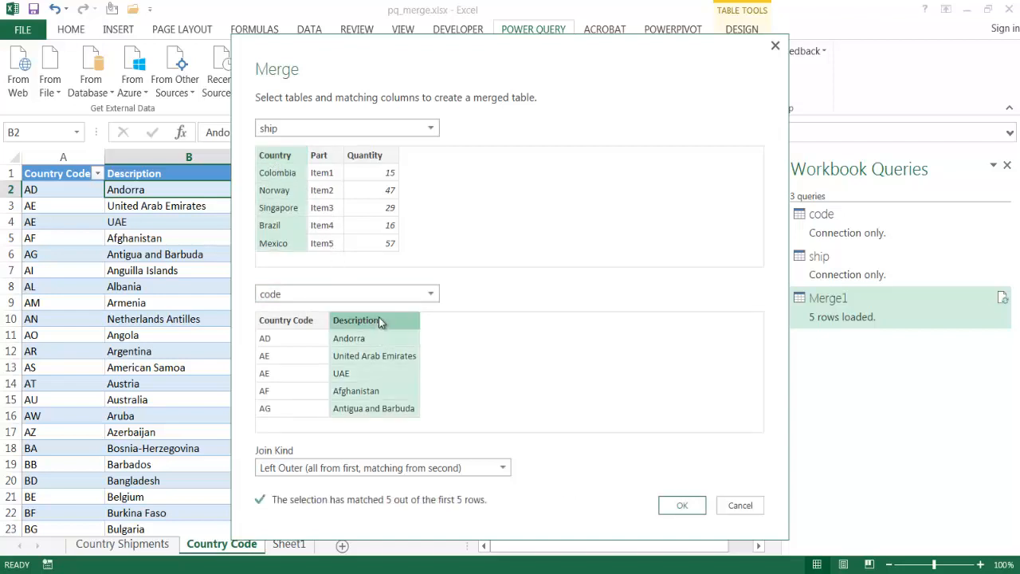
left_click(485, 466)
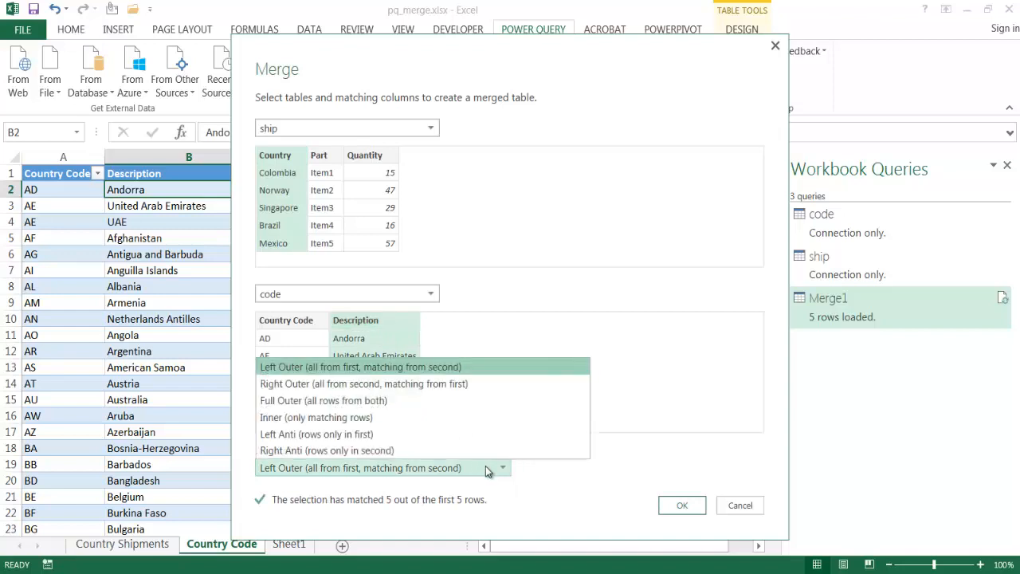
left_click(482, 383)
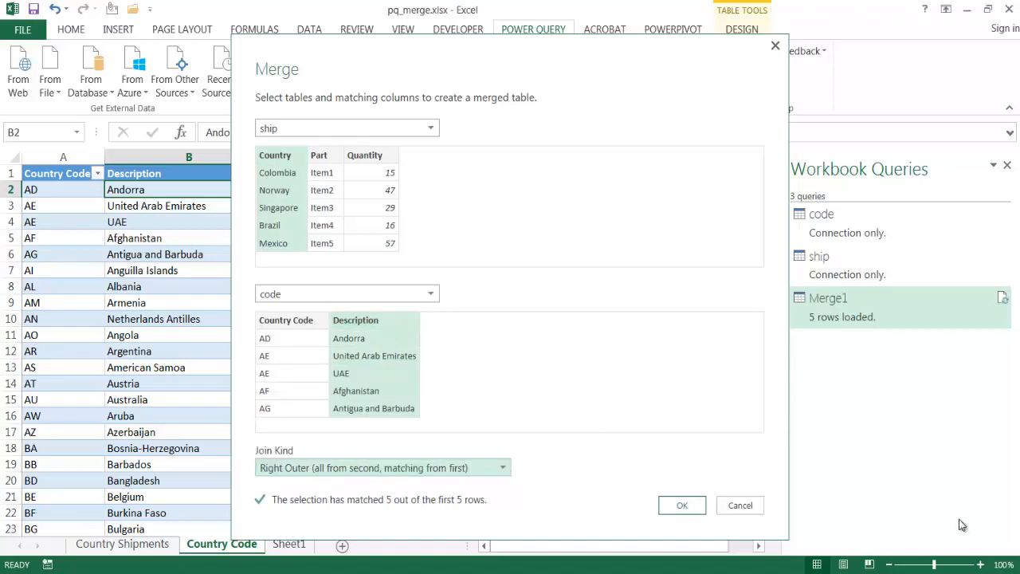
left_click(685, 505)
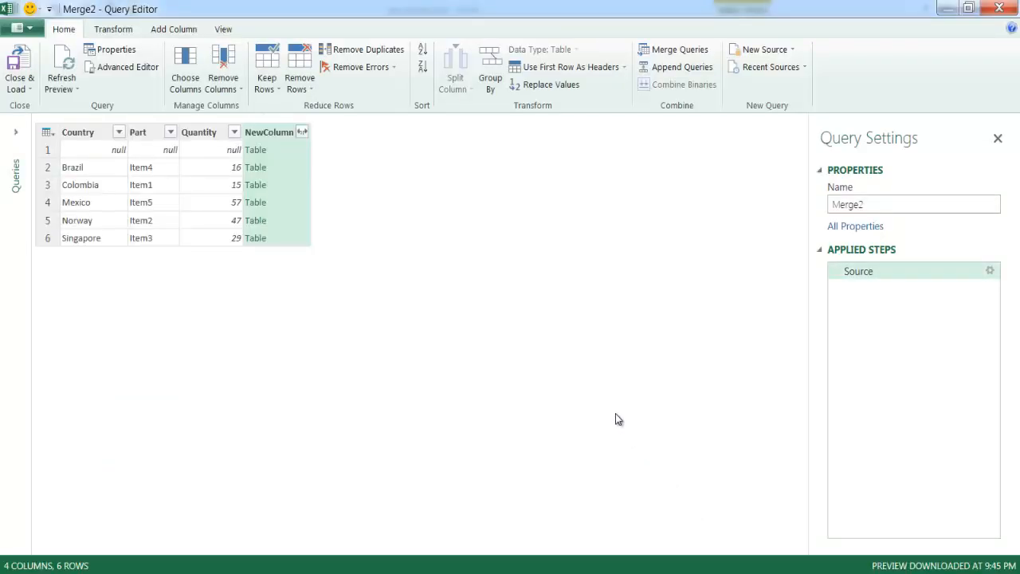
Expand NewColumn into Country Code and Description without using the original column name as prefix
left_click(301, 133)
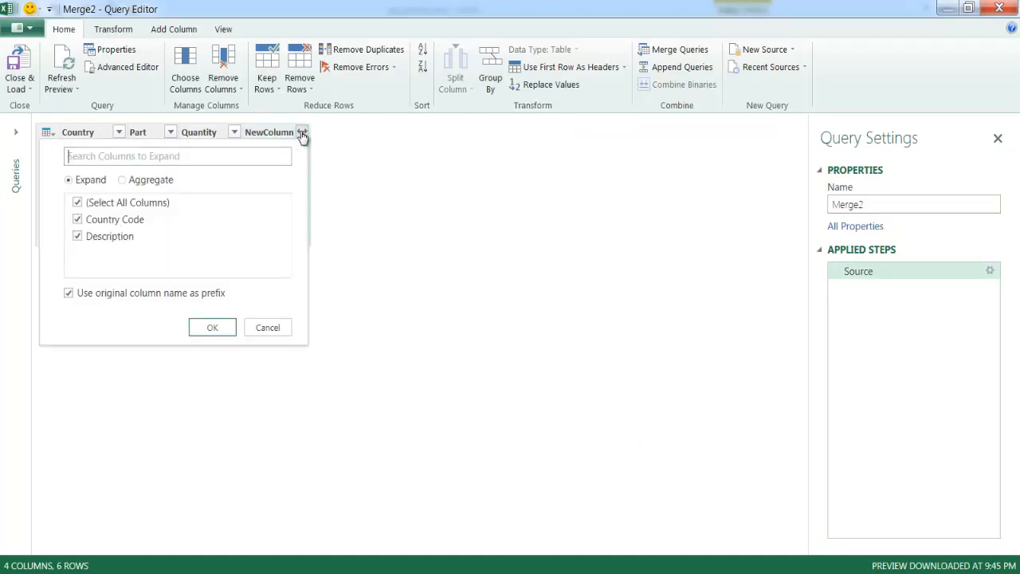
left_click(69, 294)
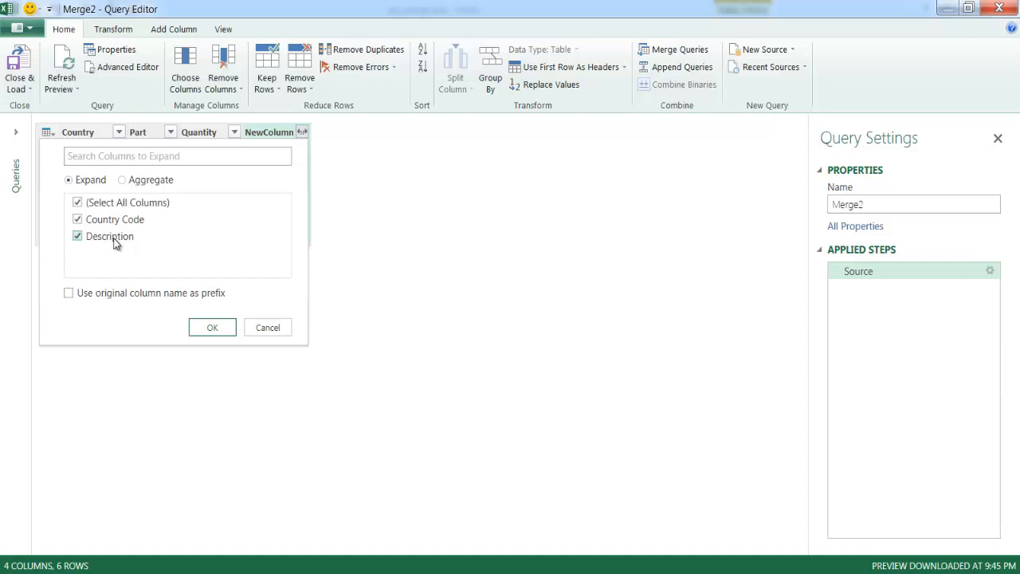
left_click(212, 325)
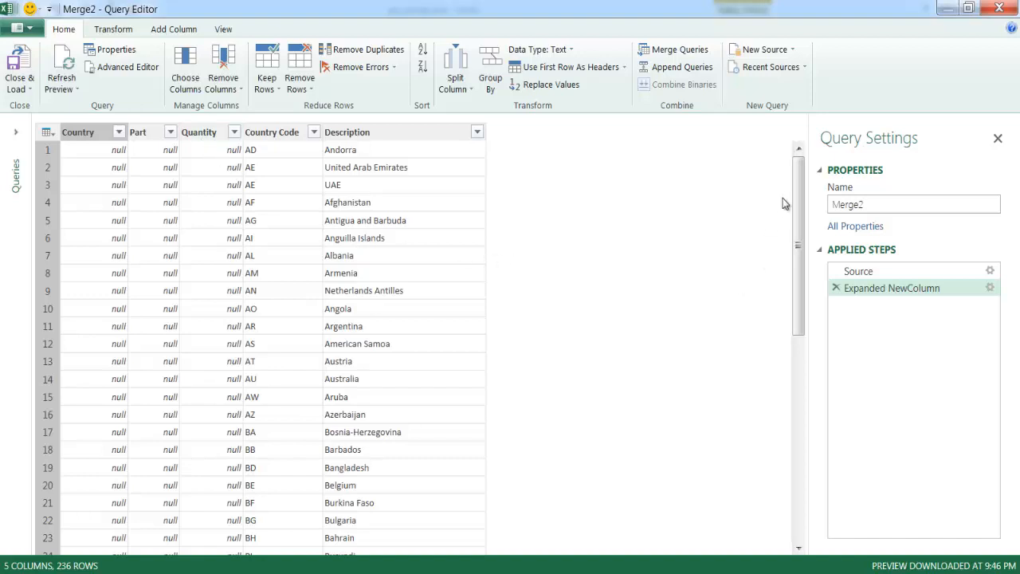
Check the Brazil row in the Right Outer merge and load the query into the workbook
left_click_drag(798, 203, 799, 332)
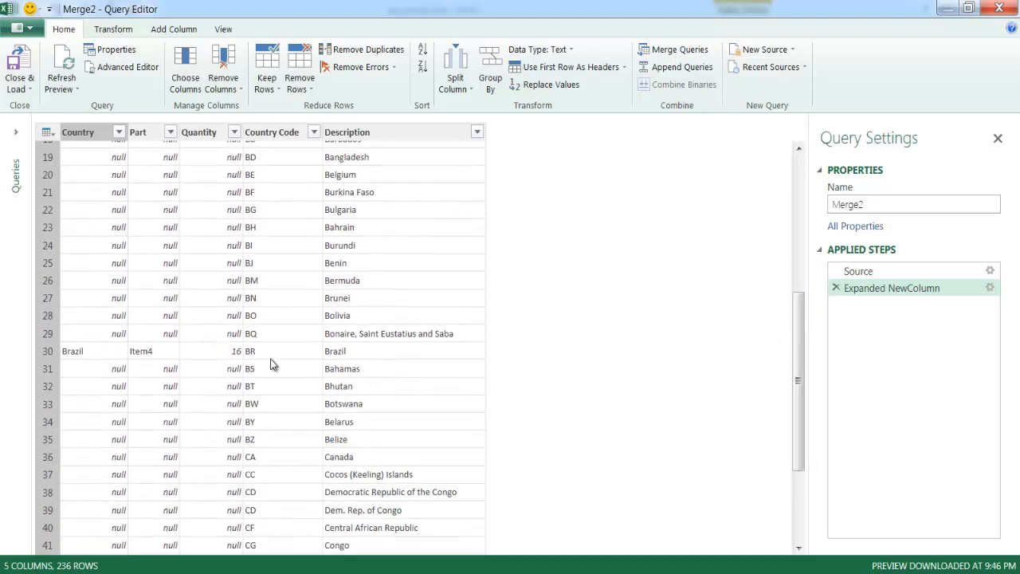
left_click(70, 353)
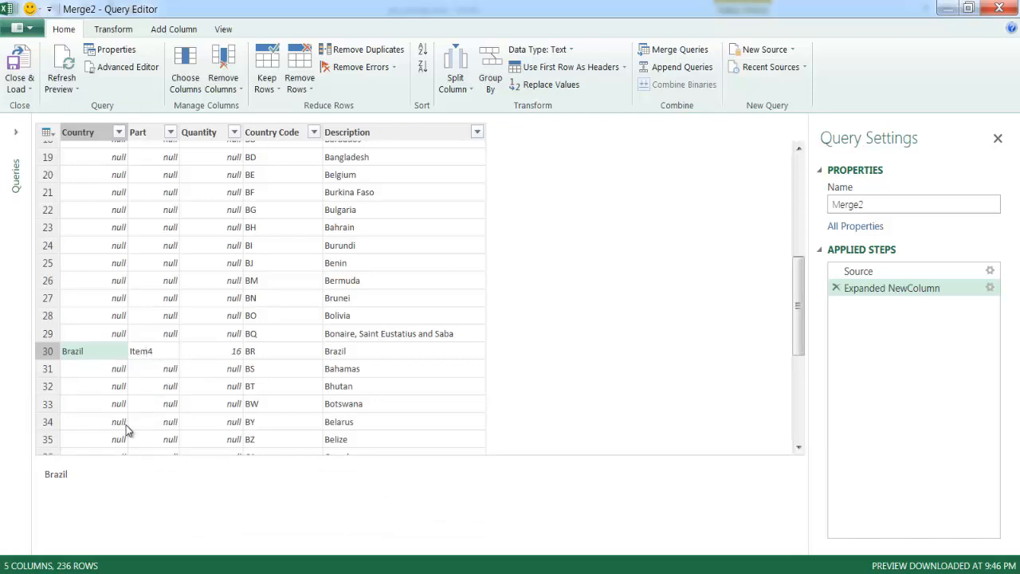
left_click(380, 353)
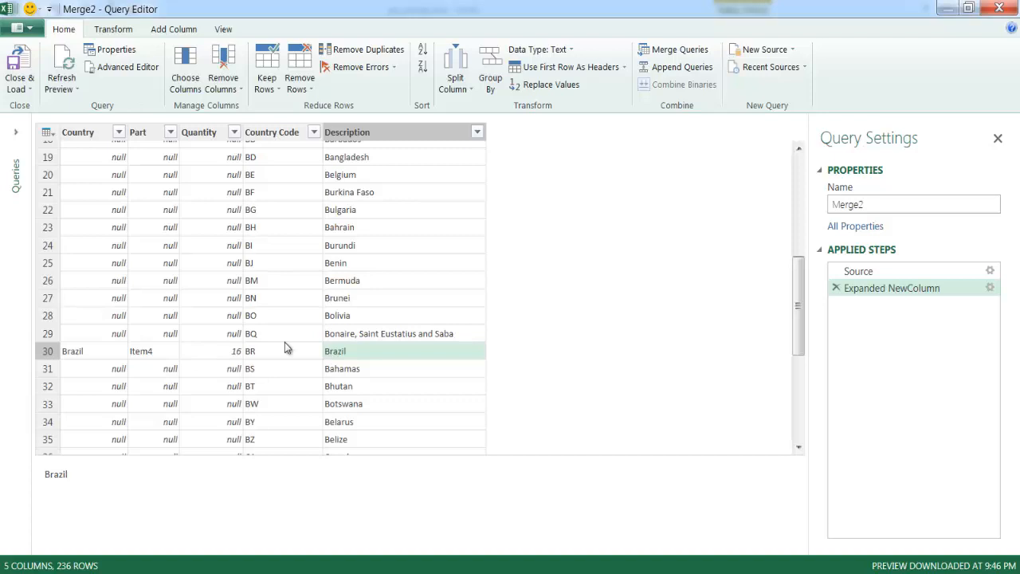
left_click(22, 70)
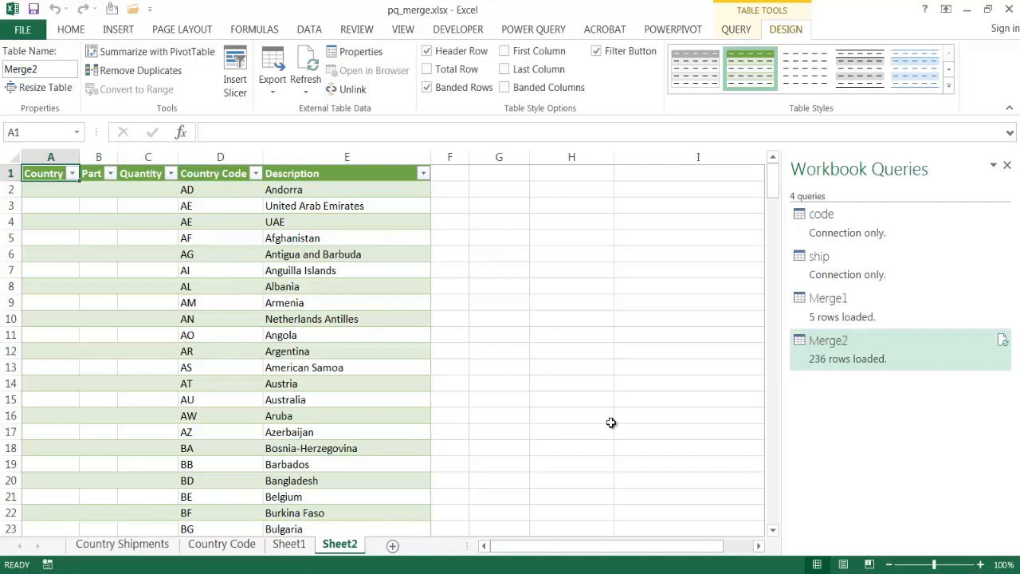
Start a third query merge with ship as the first table and code as the second
left_click(529, 30)
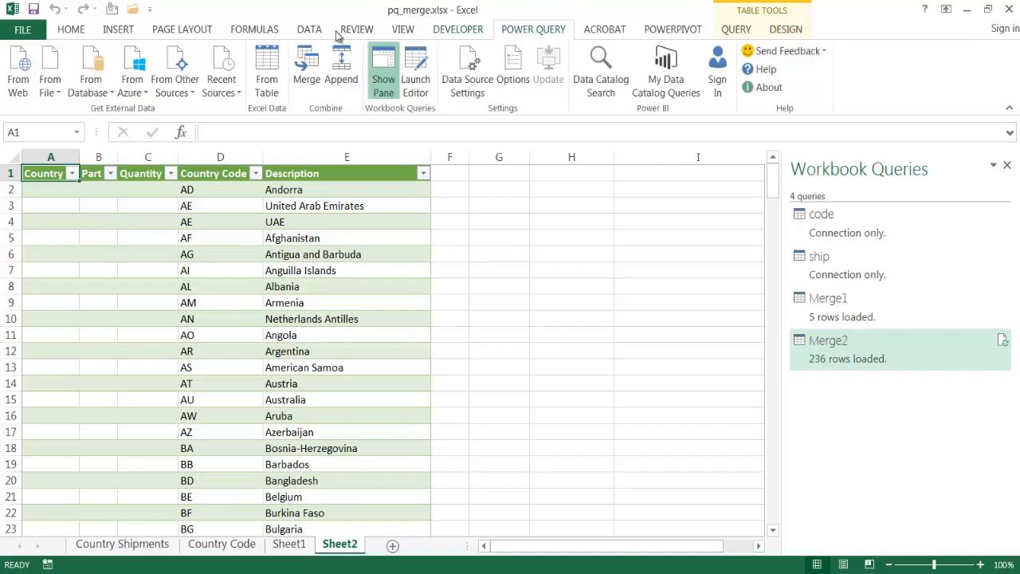
left_click(309, 75)
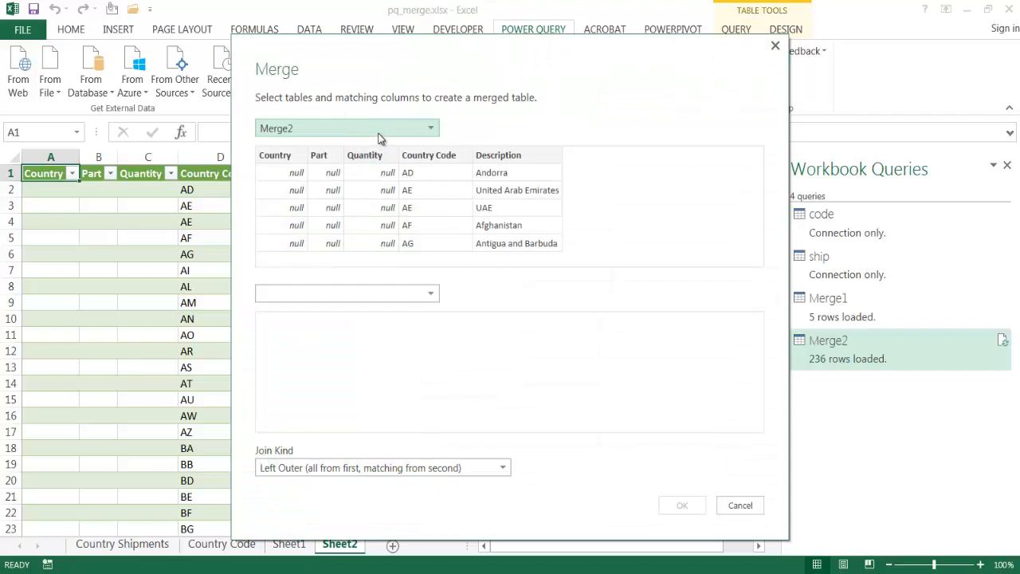
left_click(387, 131)
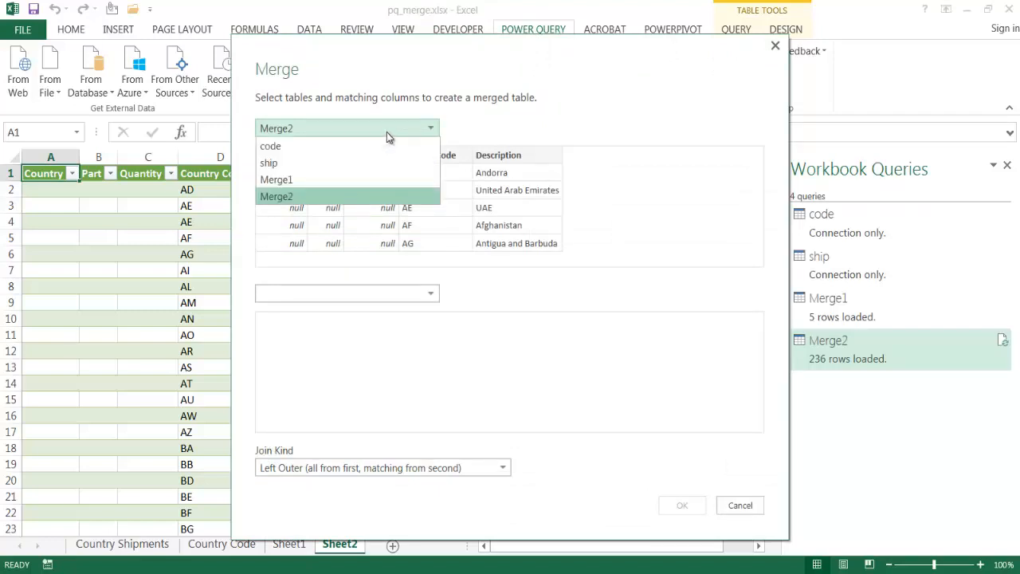
left_click(351, 163)
left_click(382, 295)
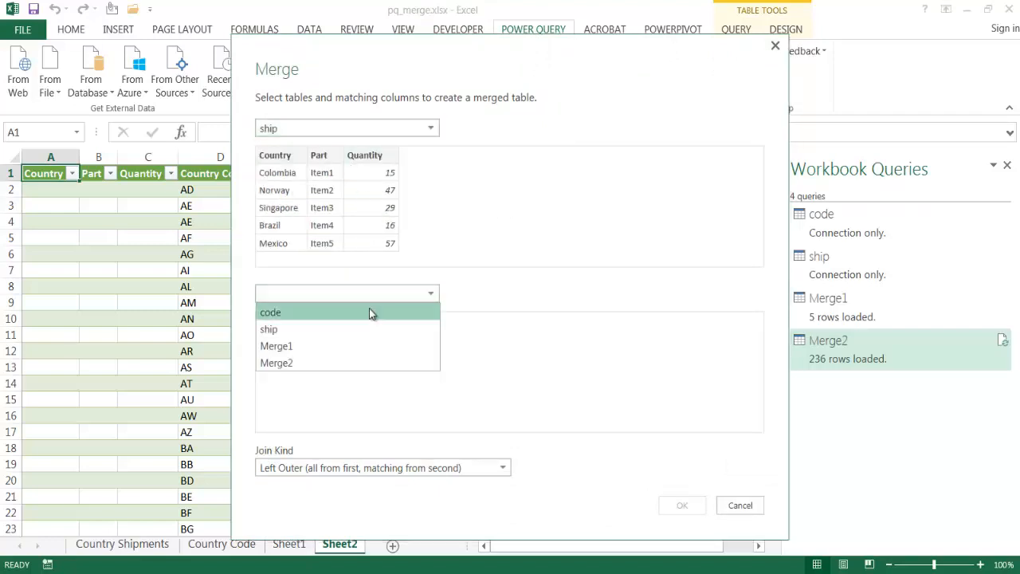
left_click(370, 313)
Match ship's Country column with code's Description column and create the merge with a Full Outer join
left_click(280, 156)
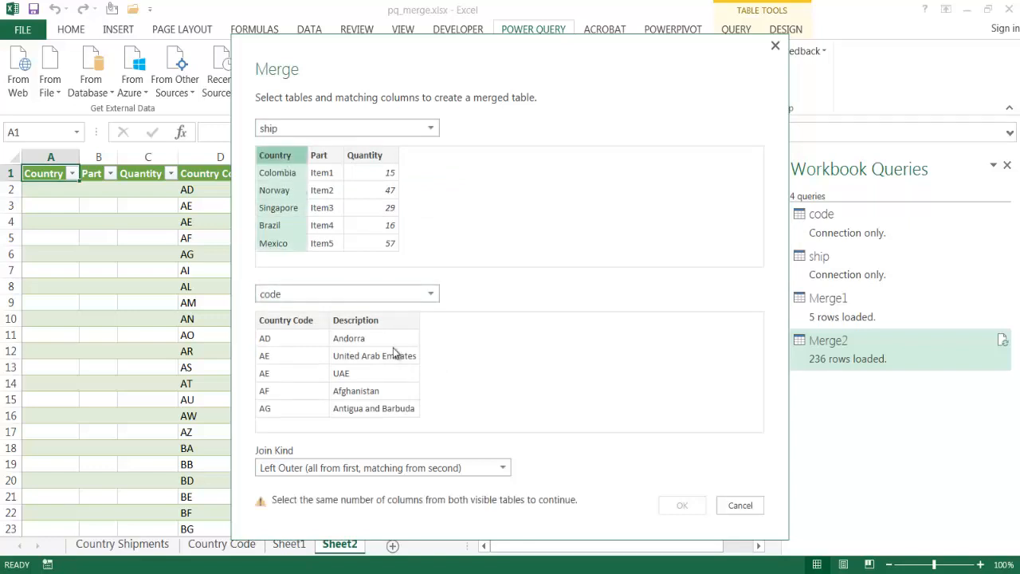
left_click(379, 323)
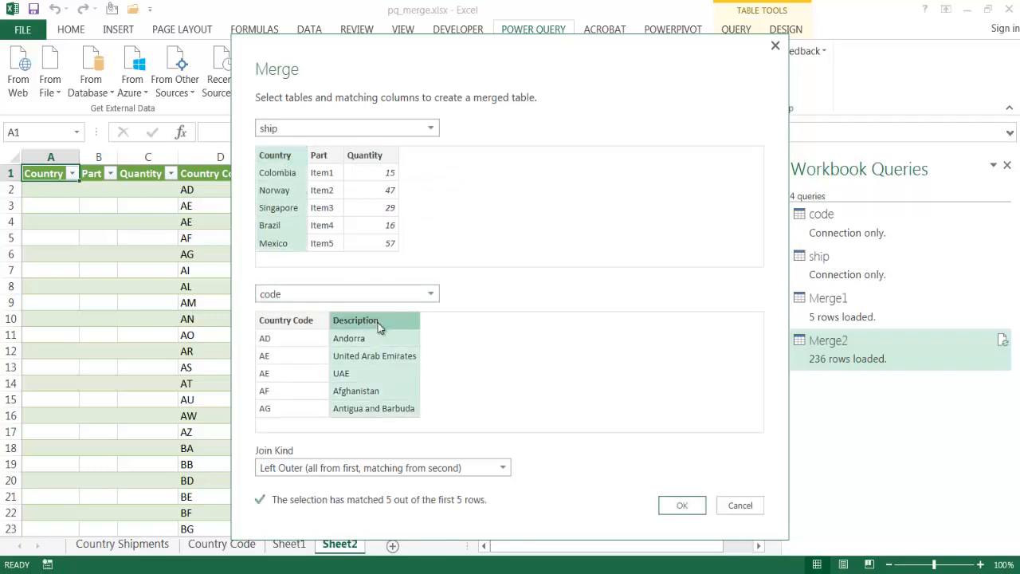
left_click(479, 470)
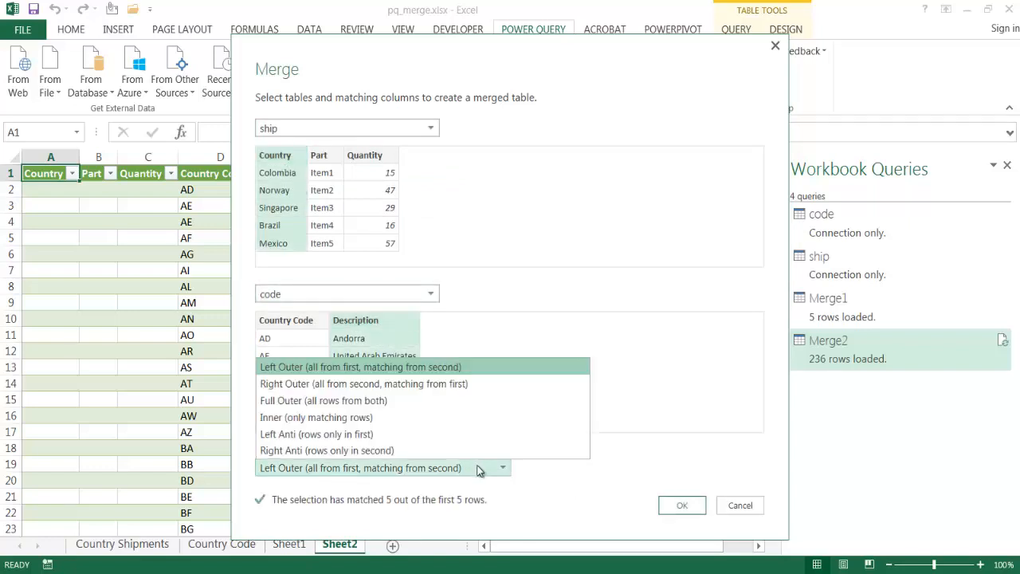
left_click(471, 402)
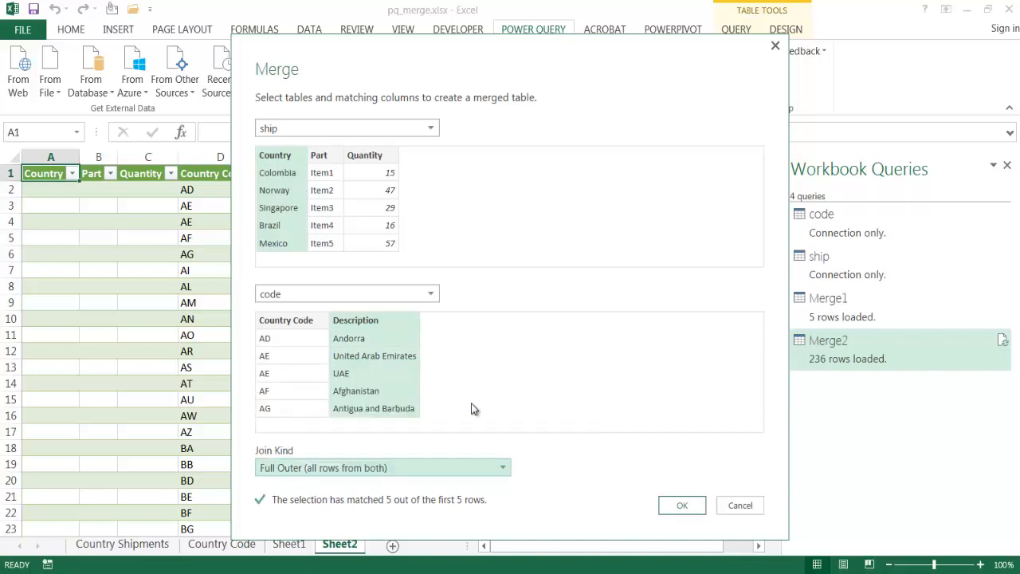
left_click(679, 505)
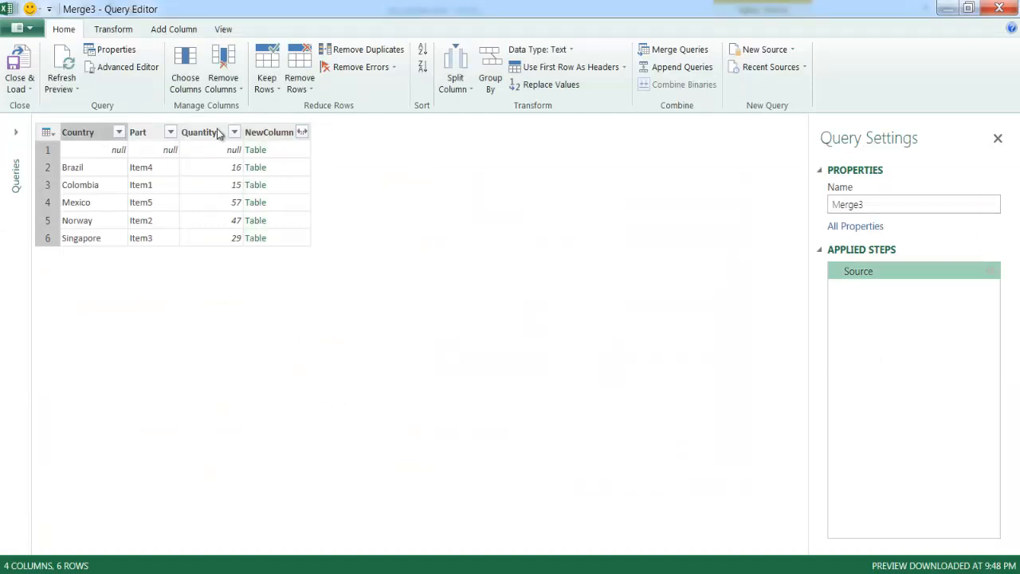
Expand NewColumn into Country Code and Description with the original column name as prefix, and load the Full Outer merge into the workbook
left_click(301, 136)
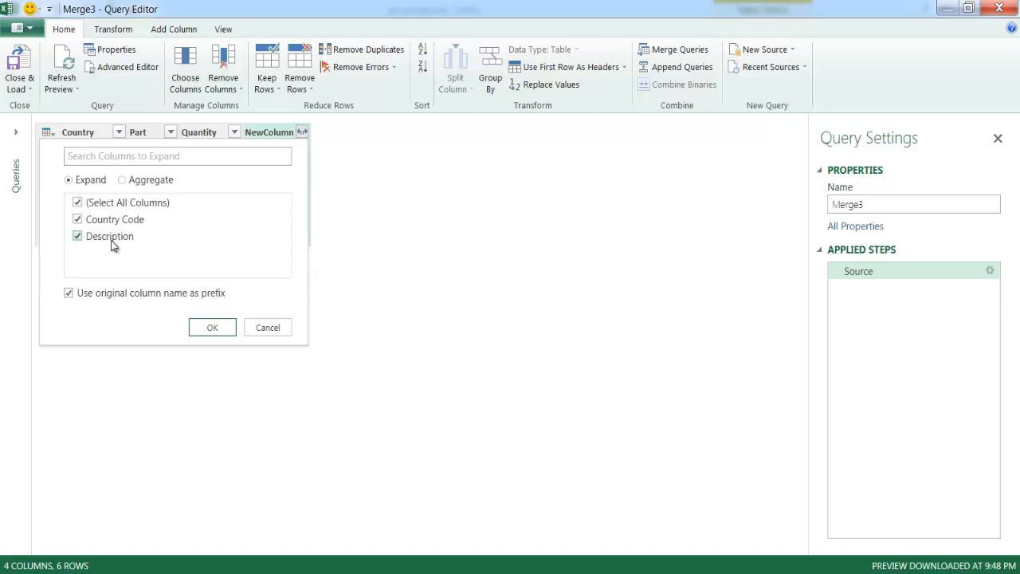
left_click(209, 326)
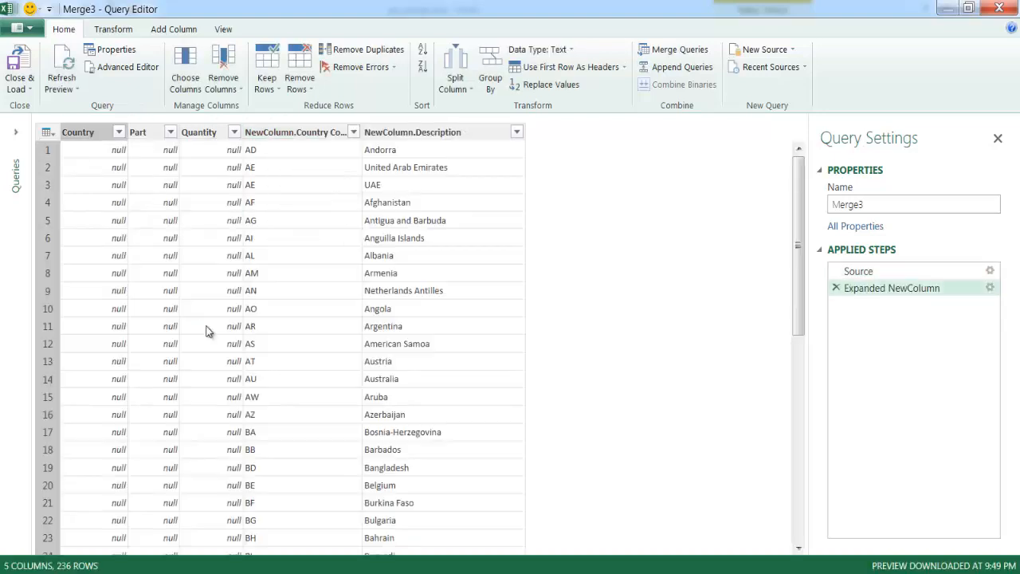
left_click(374, 311)
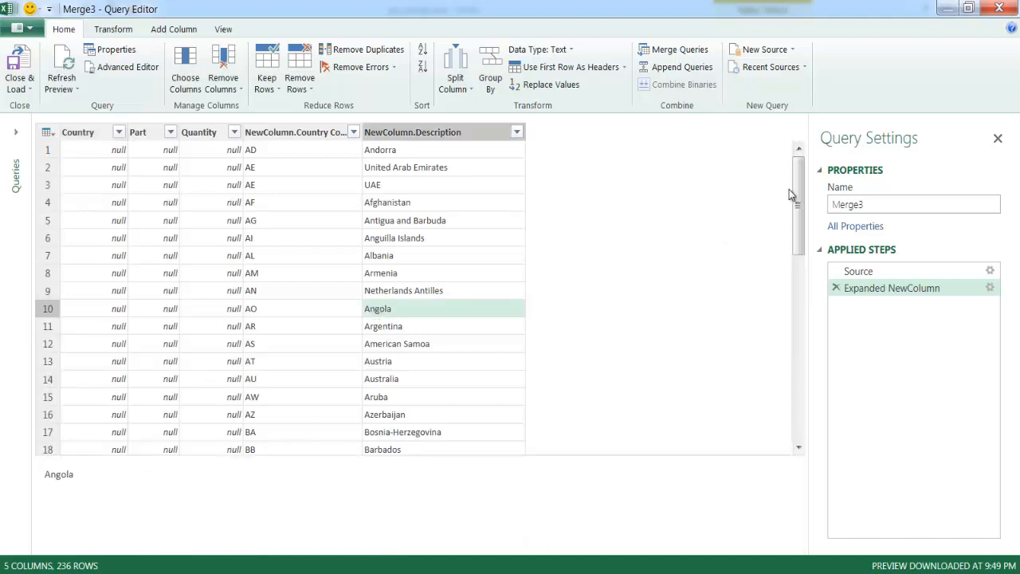
left_click_drag(799, 181, 799, 289)
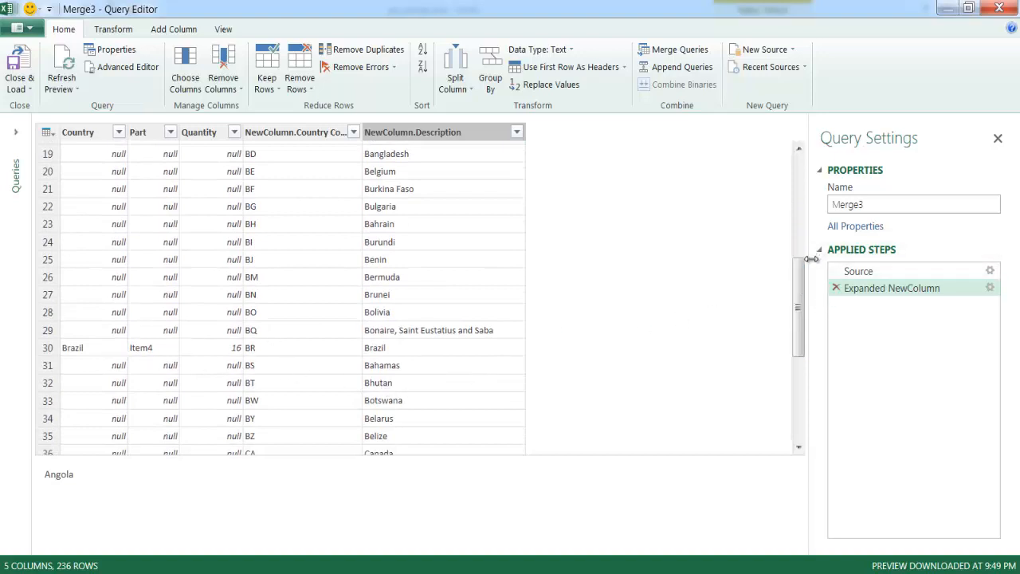
left_click_drag(797, 285, 801, 116)
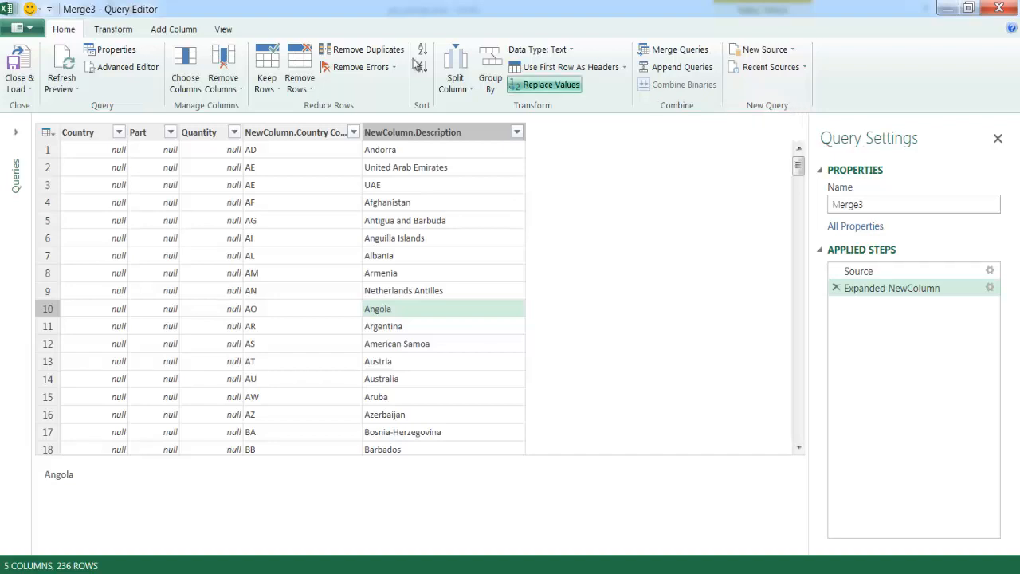
left_click(17, 60)
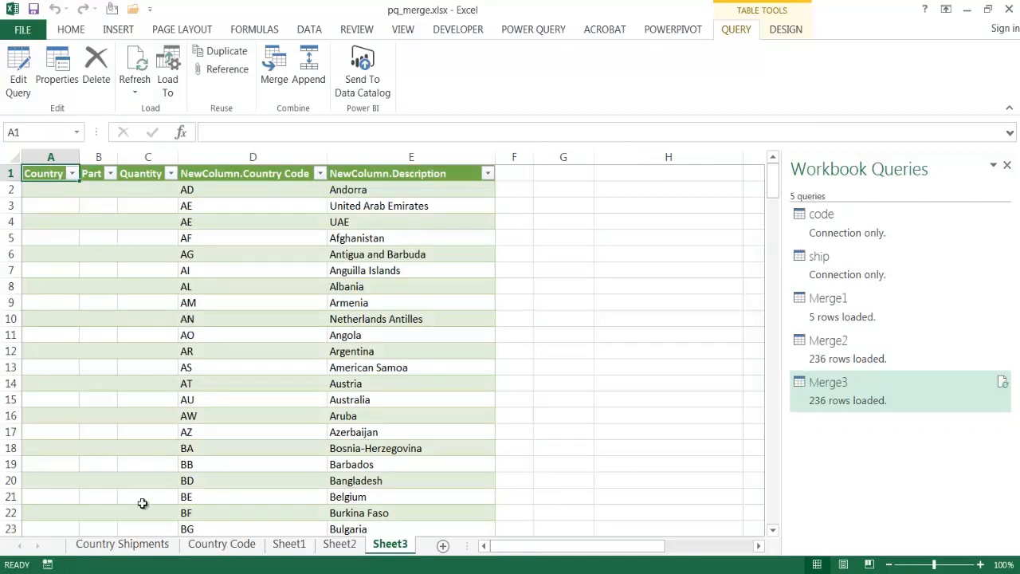
Add a row to the Country Shipments table with country Czechia, part Items6 and quantity 100
left_click(128, 543)
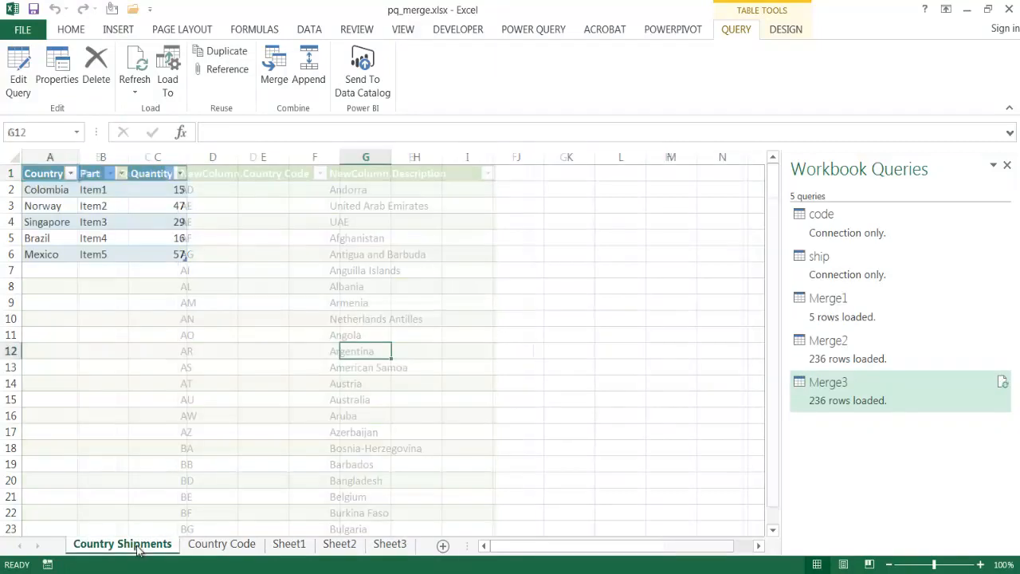
left_click(51, 270)
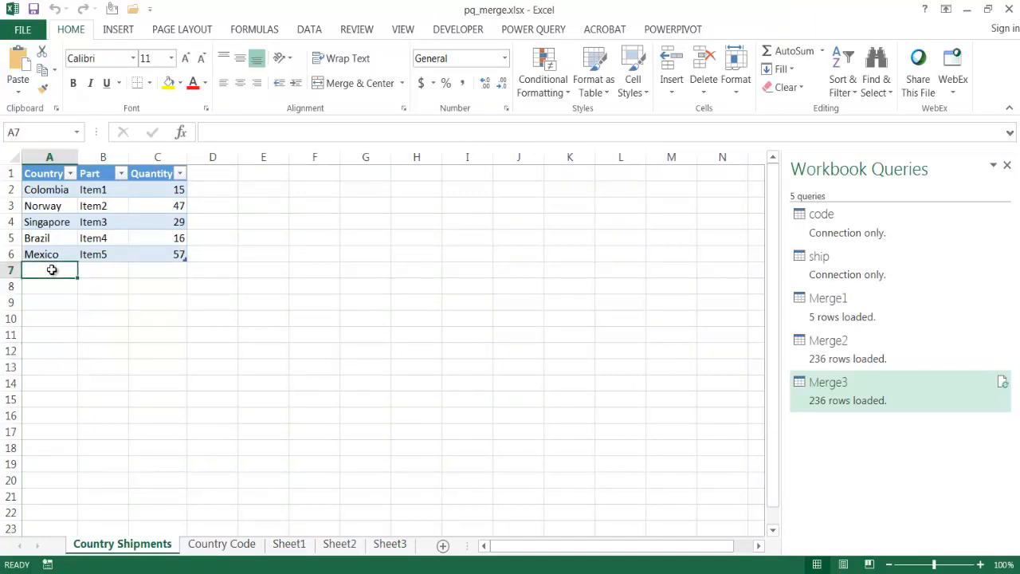
type("Cz")
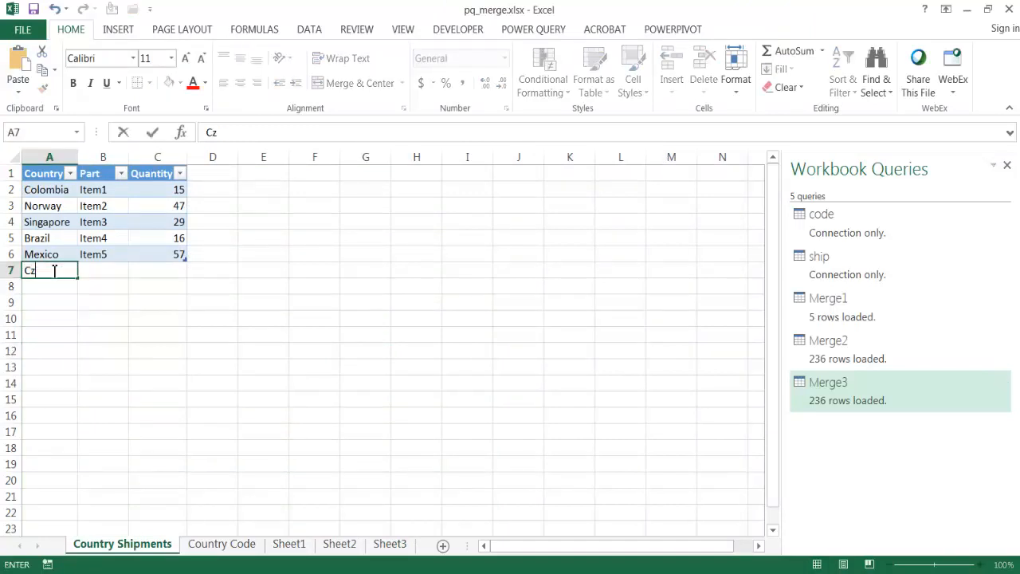
type("echia")
left_click(101, 275)
type("Item")
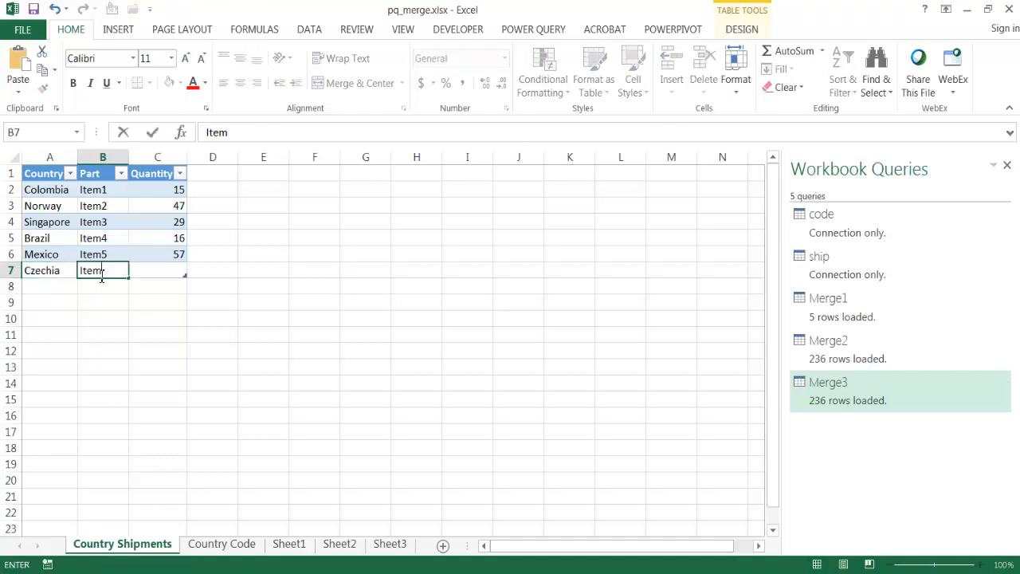
type("s6")
left_click(146, 272)
type("100")
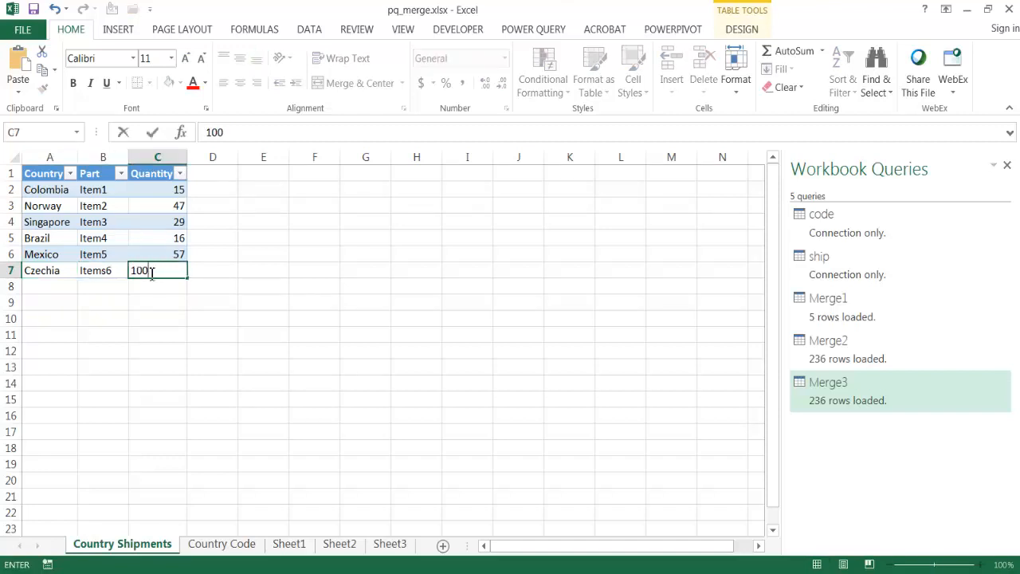
key("Return")
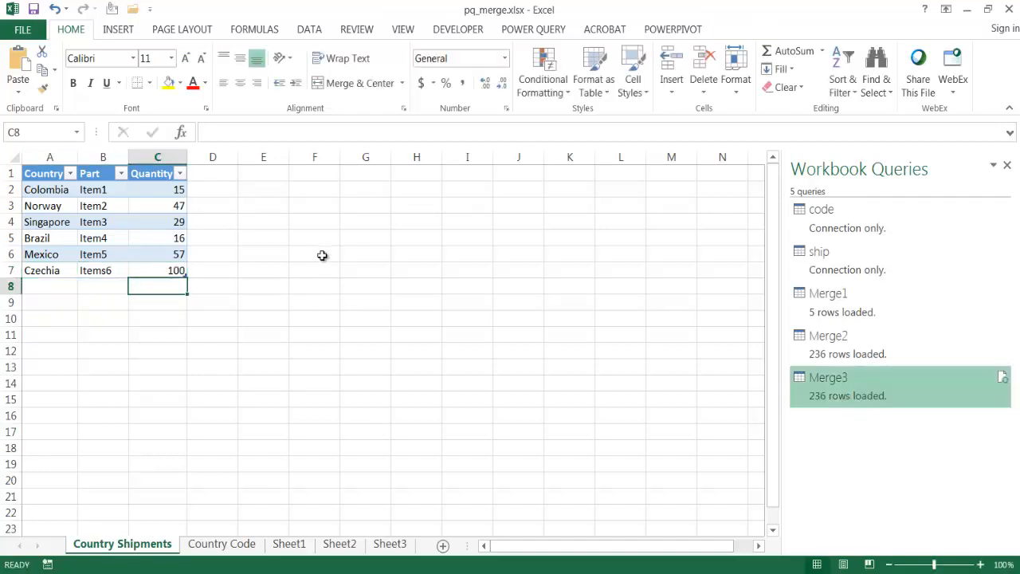
Refresh all queries and check the Czechia row at the end of the Full Outer merge on Sheet3
left_click(307, 30)
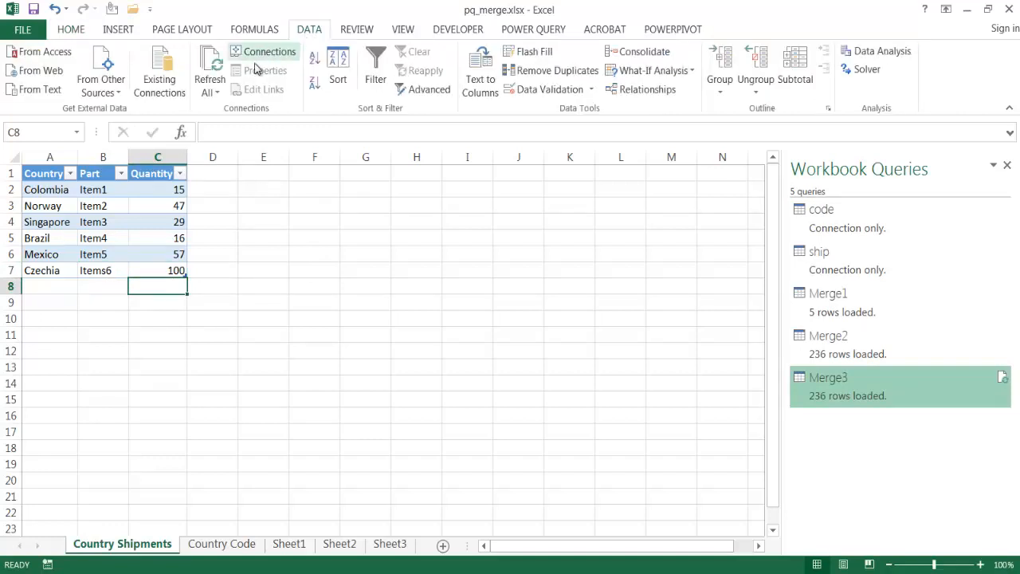
left_click(206, 64)
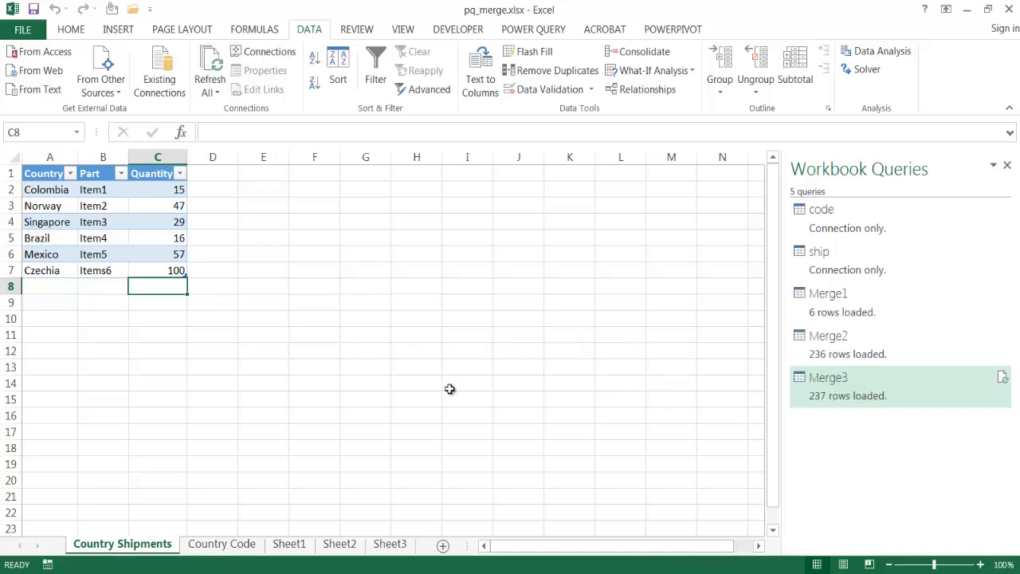
left_click(396, 546)
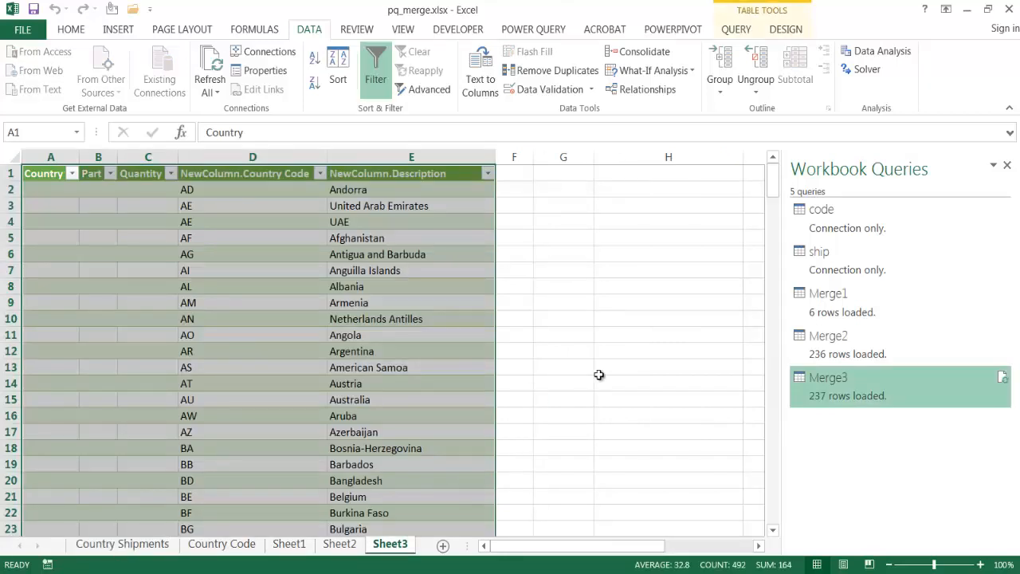
left_click_drag(771, 176, 763, 517)
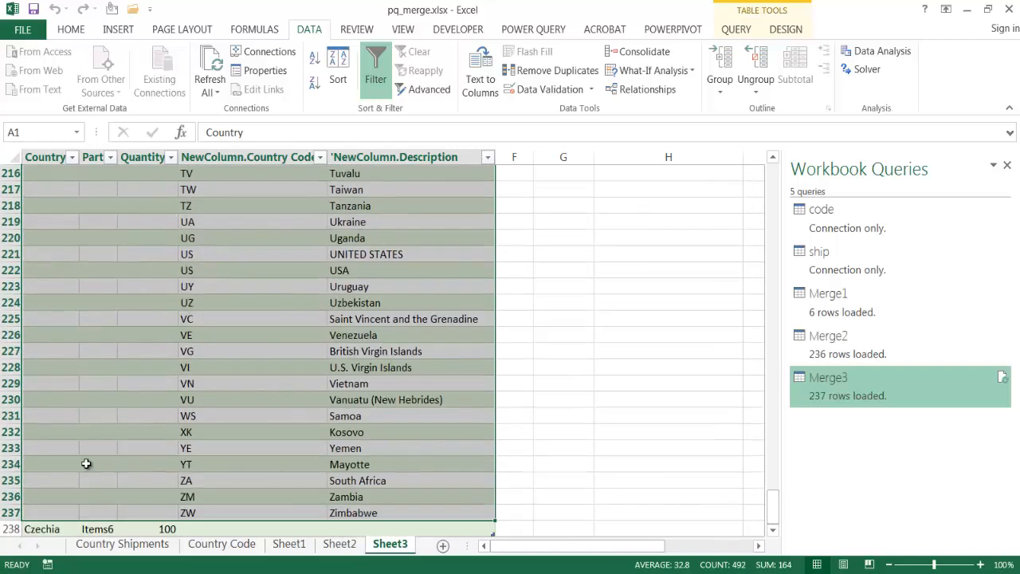
left_click(53, 526)
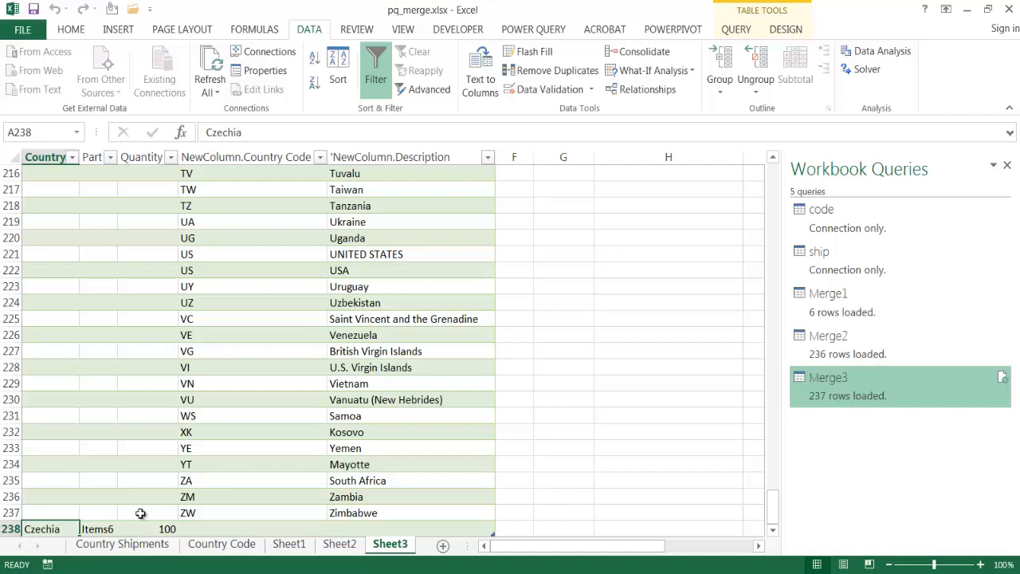
left_click(228, 529)
left_click(350, 529)
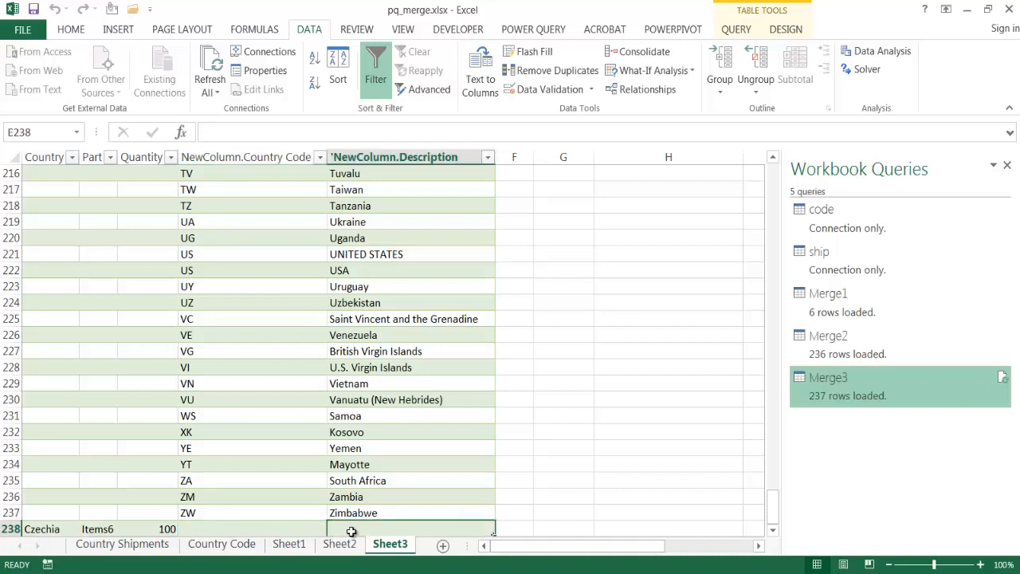
scroll(350, 478, "down", 1)
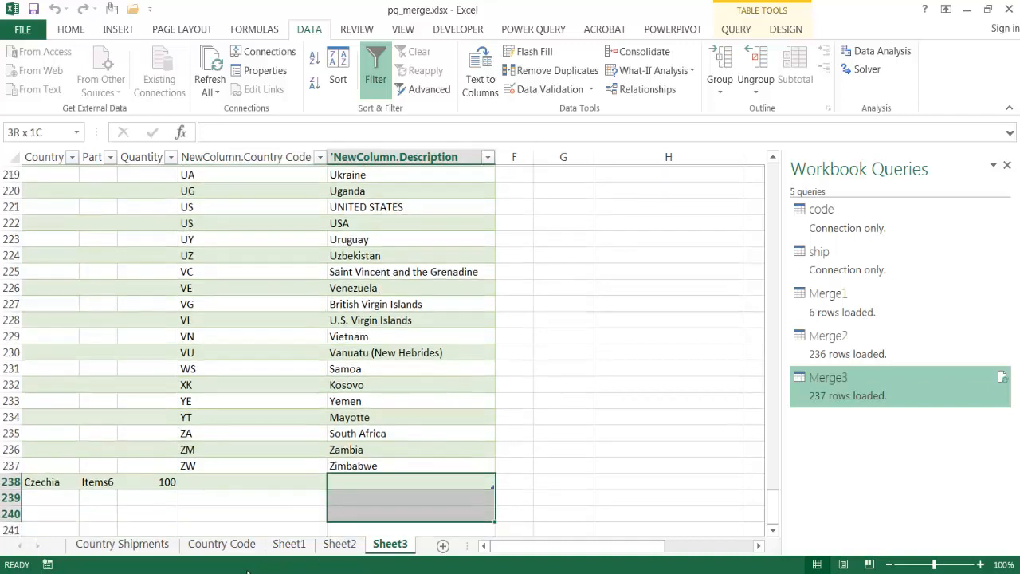
Look up how the Czech entry is spelled in the Country Code table, and return to Sheet3
left_click(222, 544)
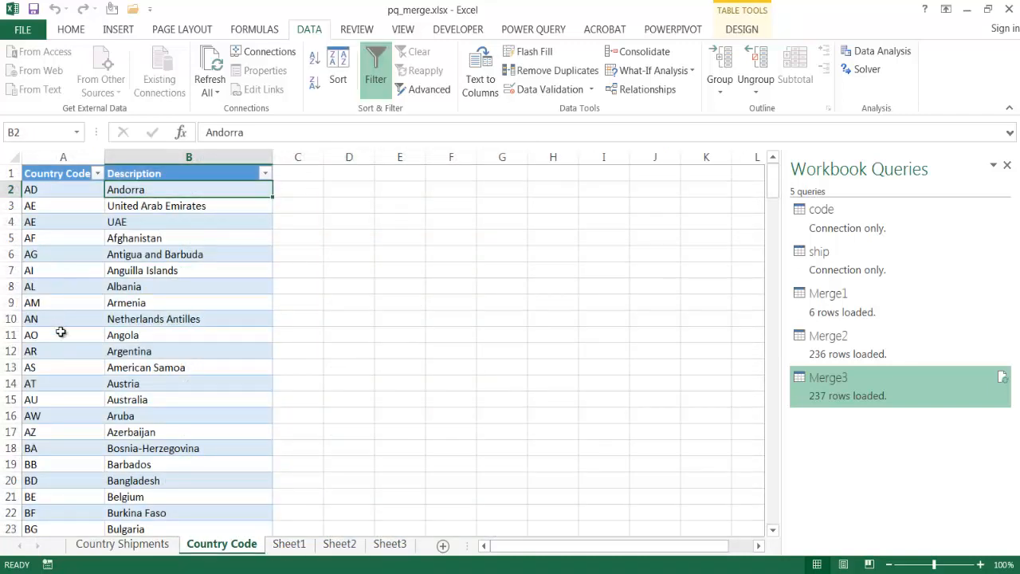
scroll(150, 387, "down", 3)
scroll(151, 386, "down", 10)
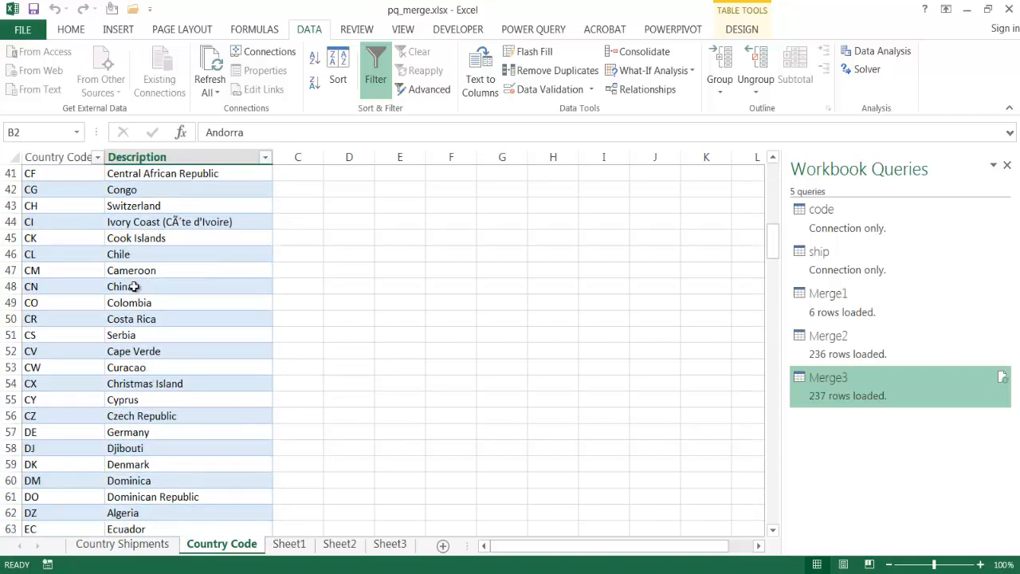
left_click(392, 547)
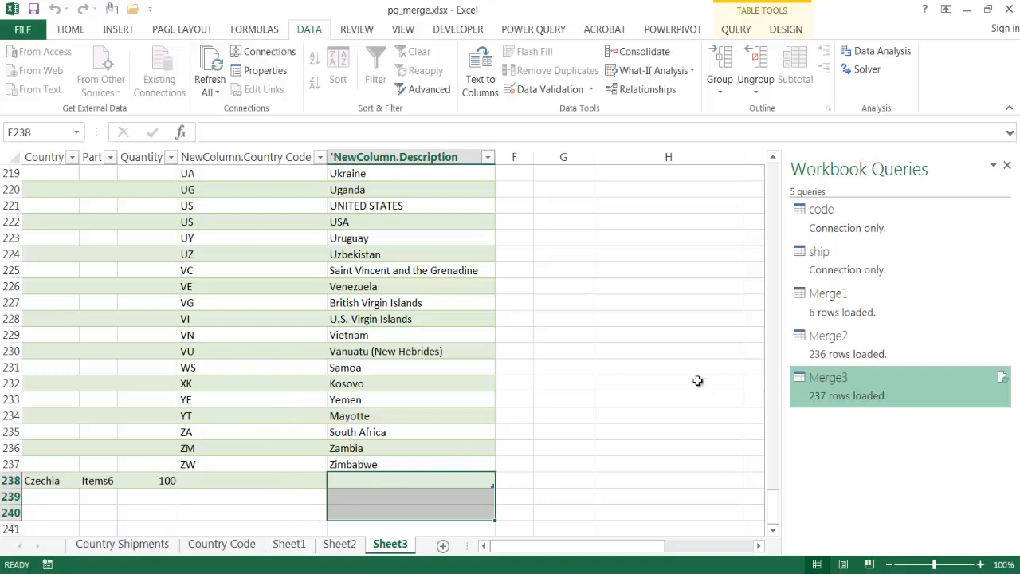
Start a fourth query merge with ship as the first table and code as the second
left_click(533, 28)
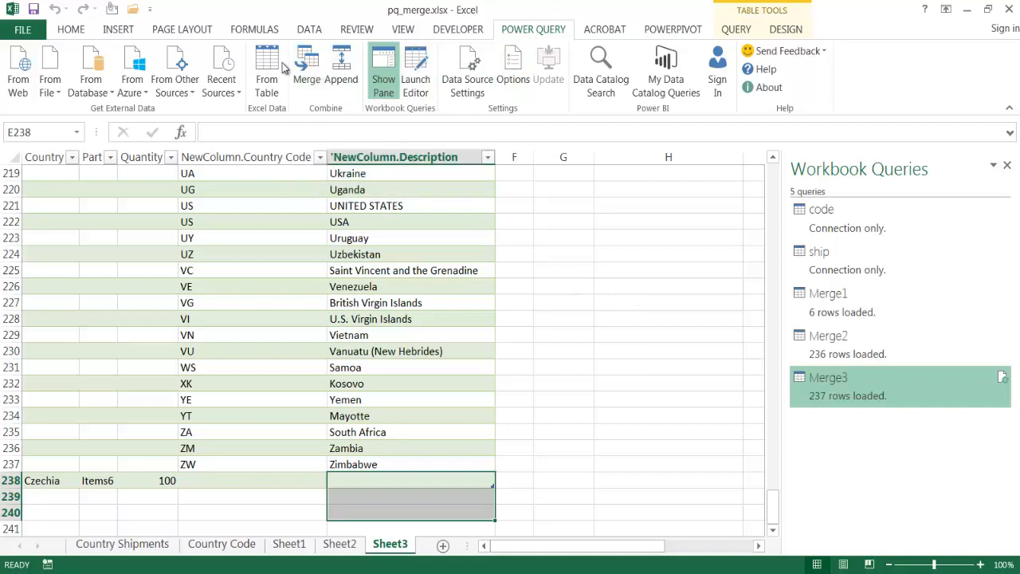
left_click(307, 68)
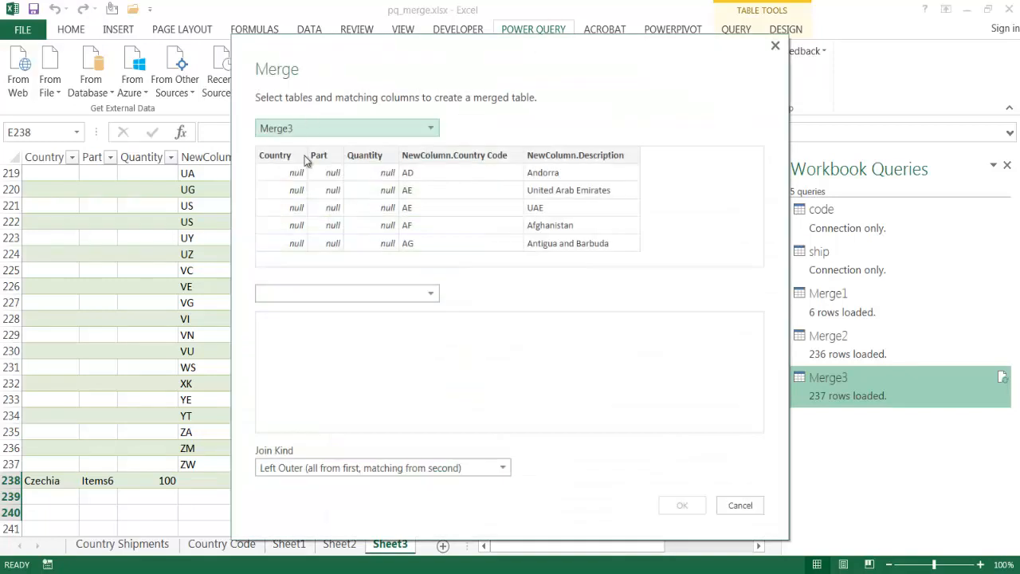
left_click(332, 128)
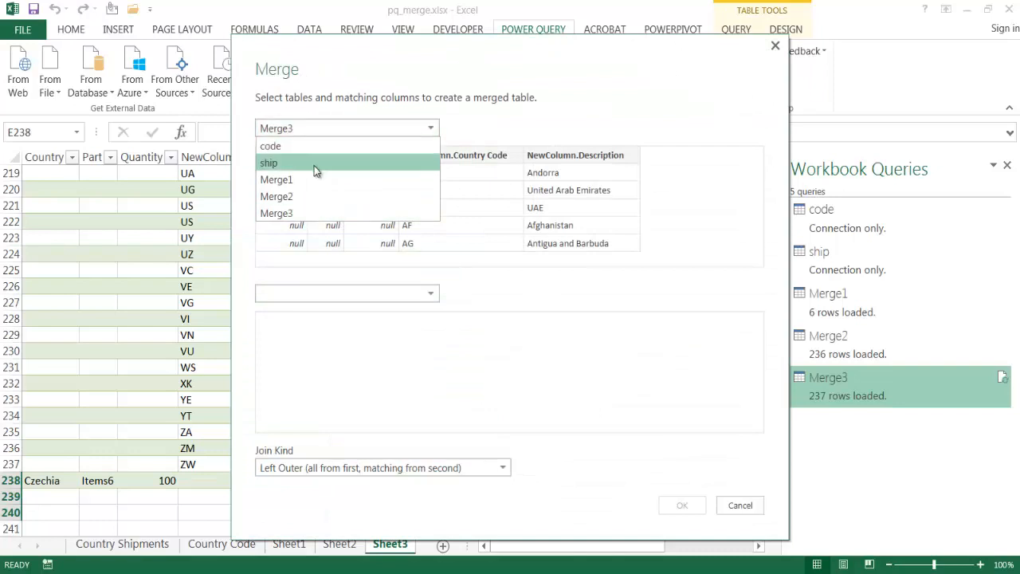
left_click(314, 164)
left_click(348, 292)
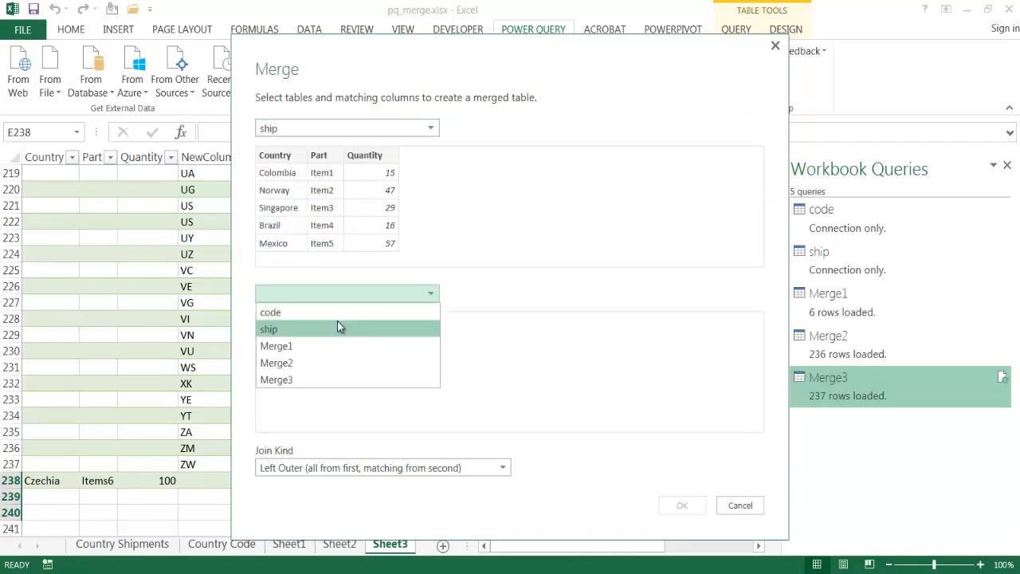
left_click(339, 317)
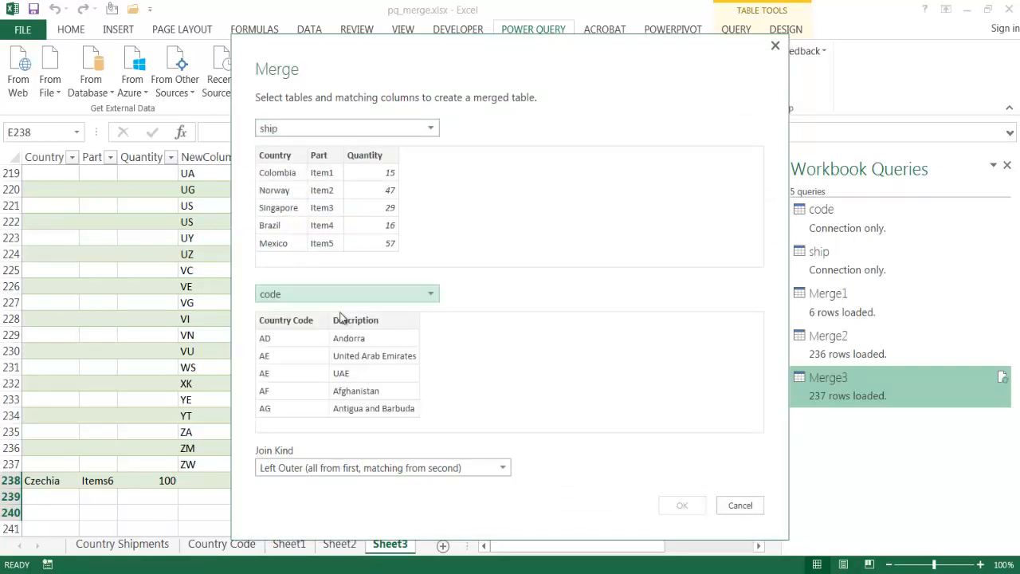
Match ship's Country column with code's Description column and create the merge with an Inner join
left_click(274, 154)
left_click(364, 322)
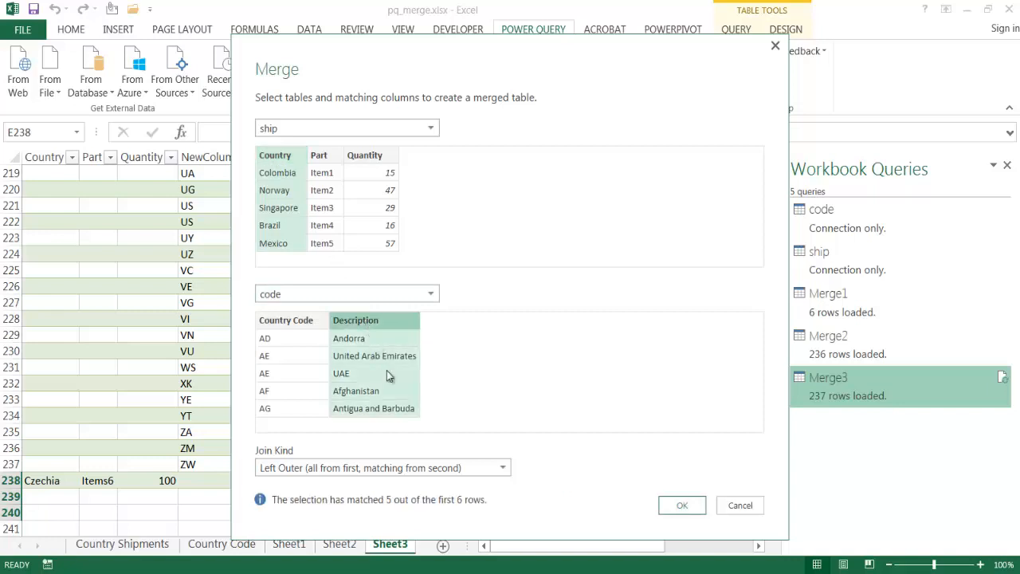
left_click(470, 465)
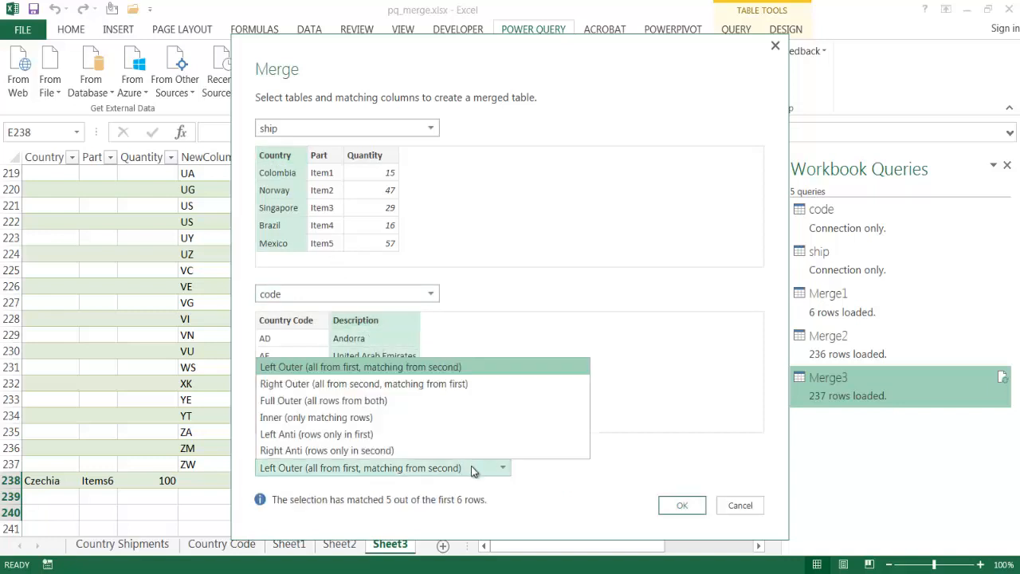
left_click(465, 416)
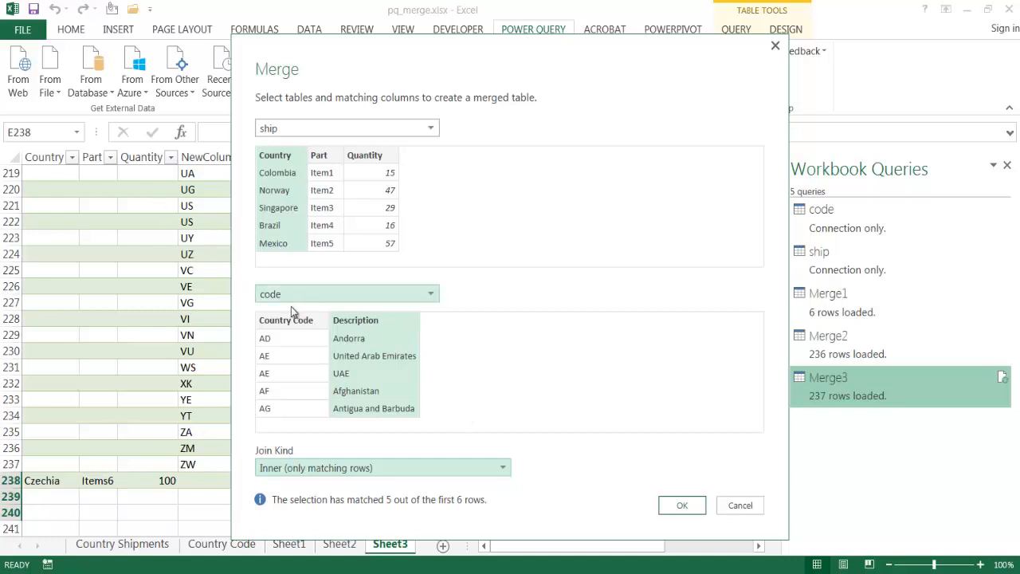
left_click(679, 507)
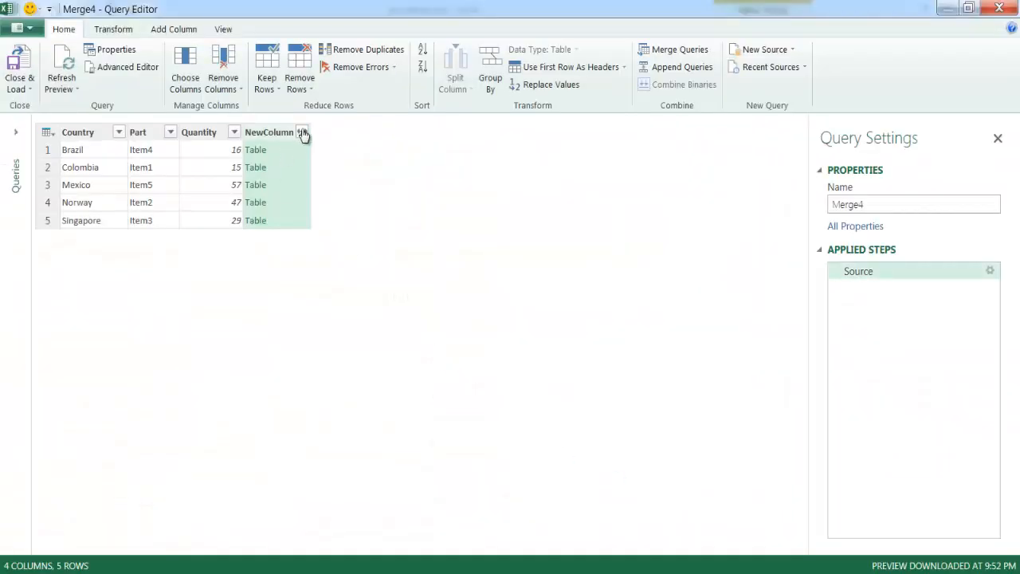
Expand NewColumn into Country Code and Description without the original column name as prefix, and load the Inner merge into the workbook
left_click(303, 133)
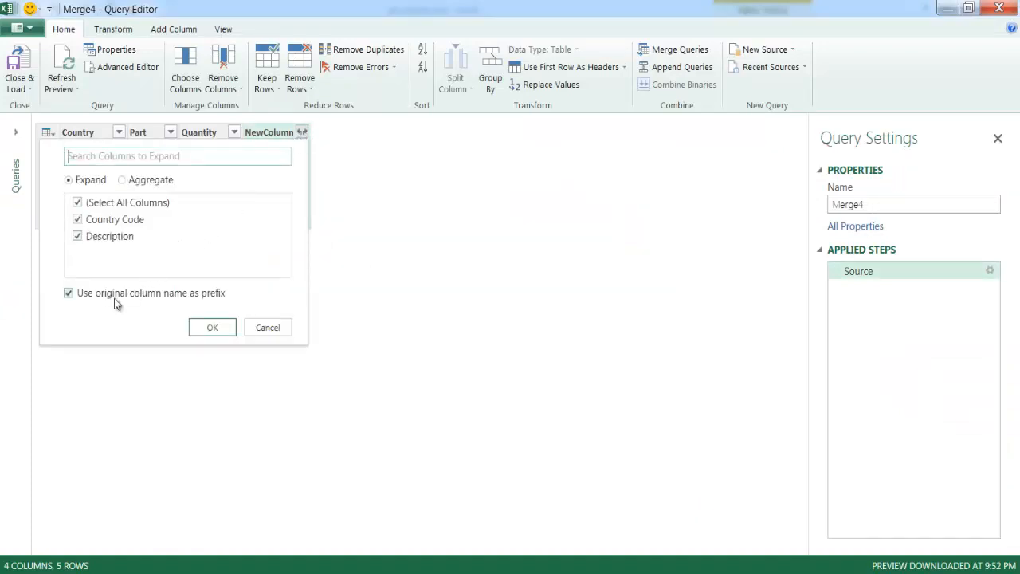
left_click(89, 299)
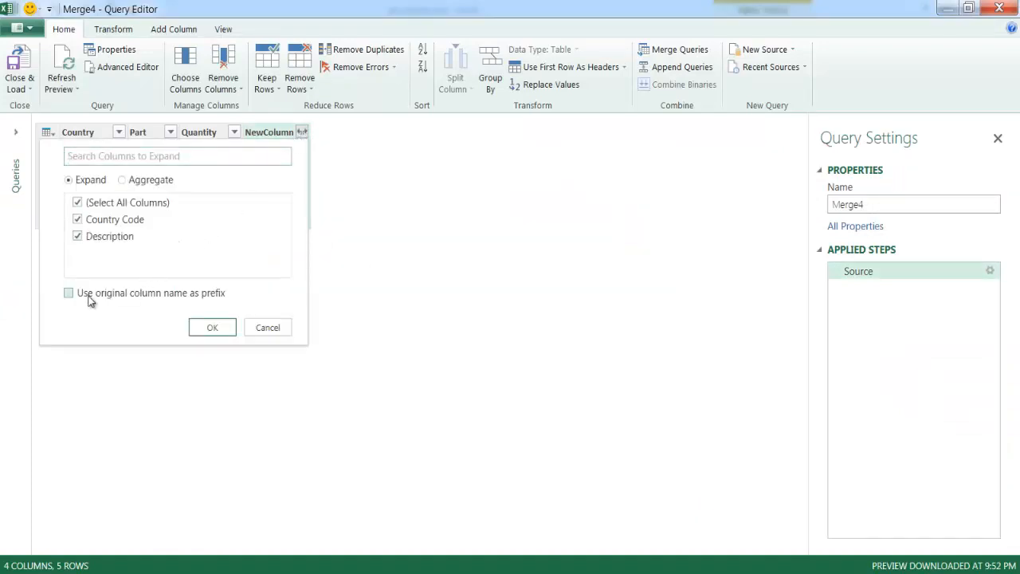
left_click(211, 328)
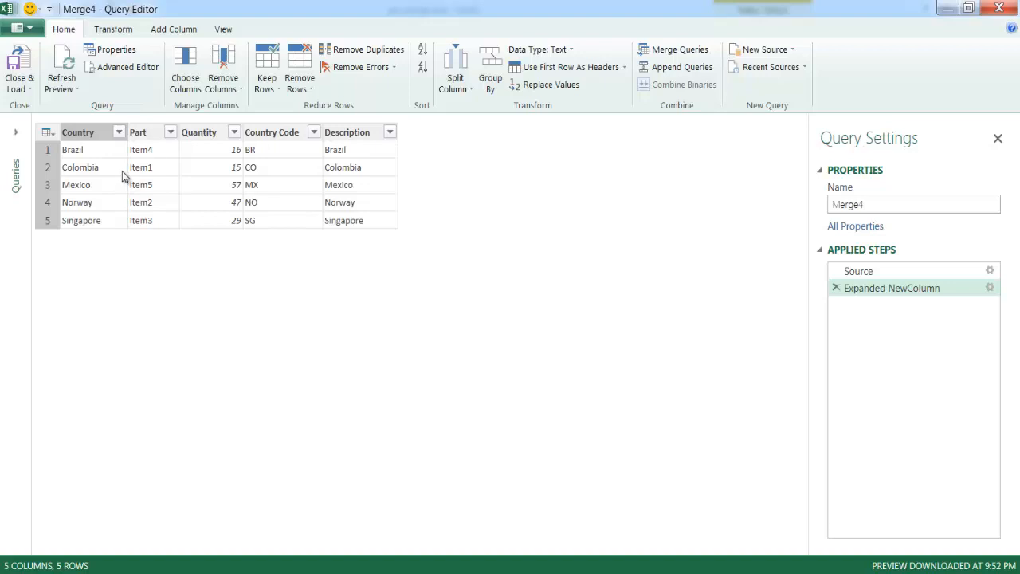
left_click(21, 67)
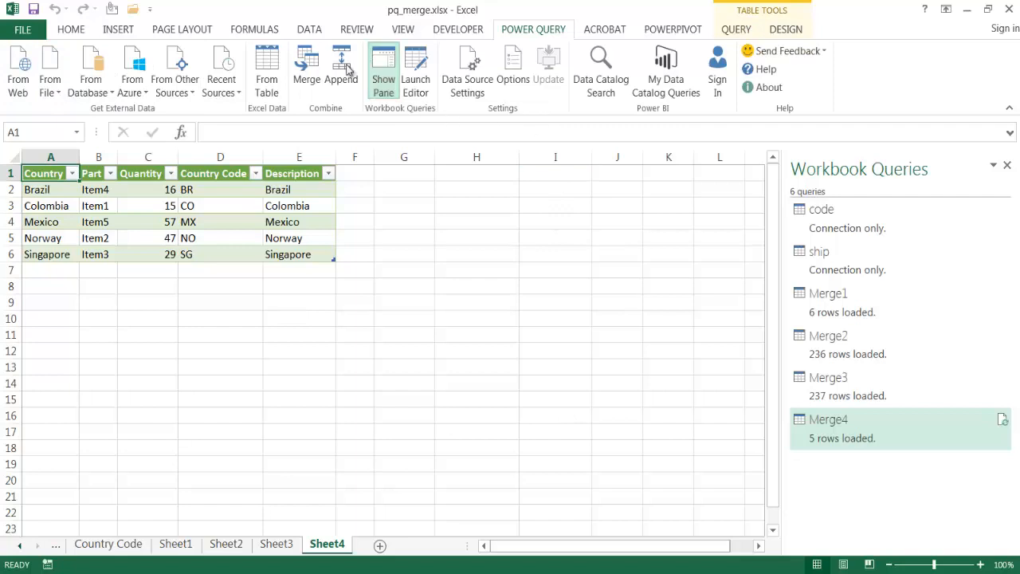
Start a fifth query merge with ship as the first table and code as the second
left_click(312, 72)
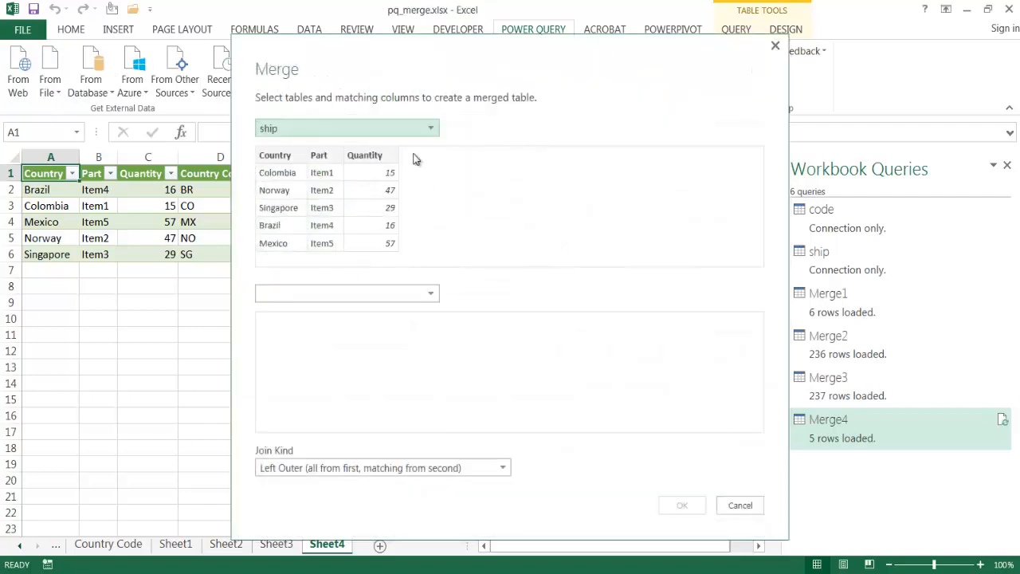
left_click(370, 292)
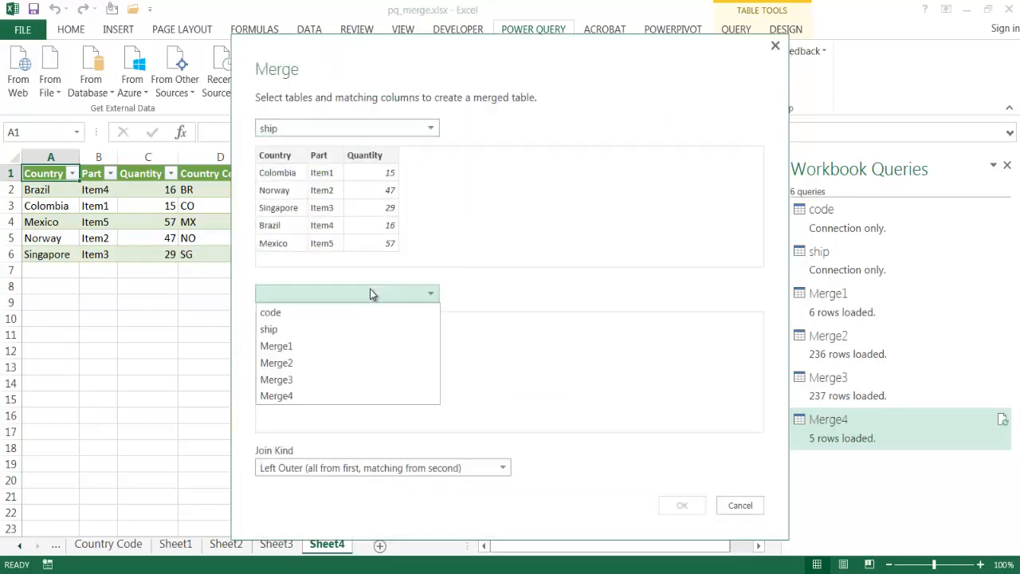
left_click(362, 312)
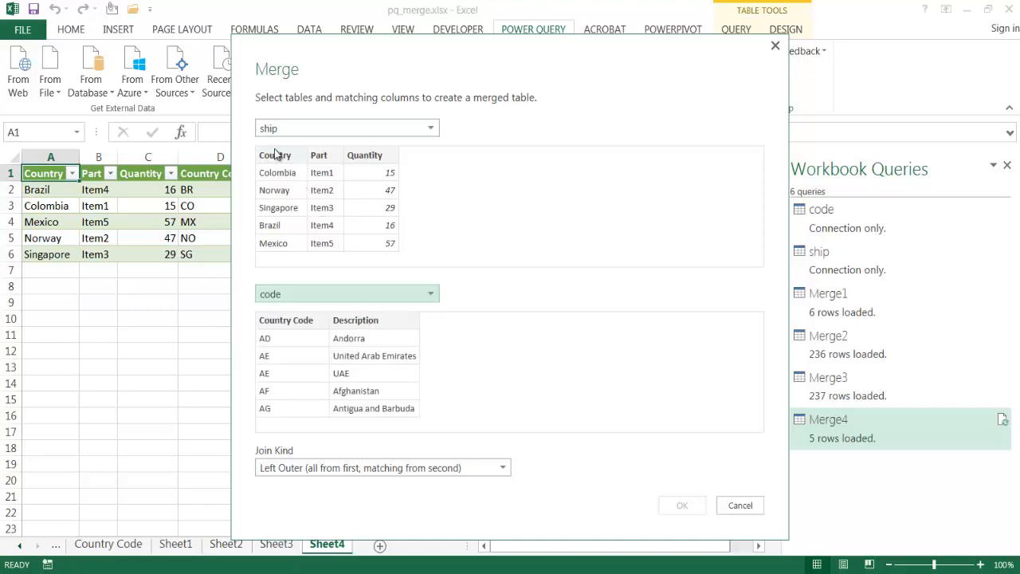
Match ship's Country column with code's Description column and create the merge with a Left Anti join
left_click(273, 156)
left_click(369, 320)
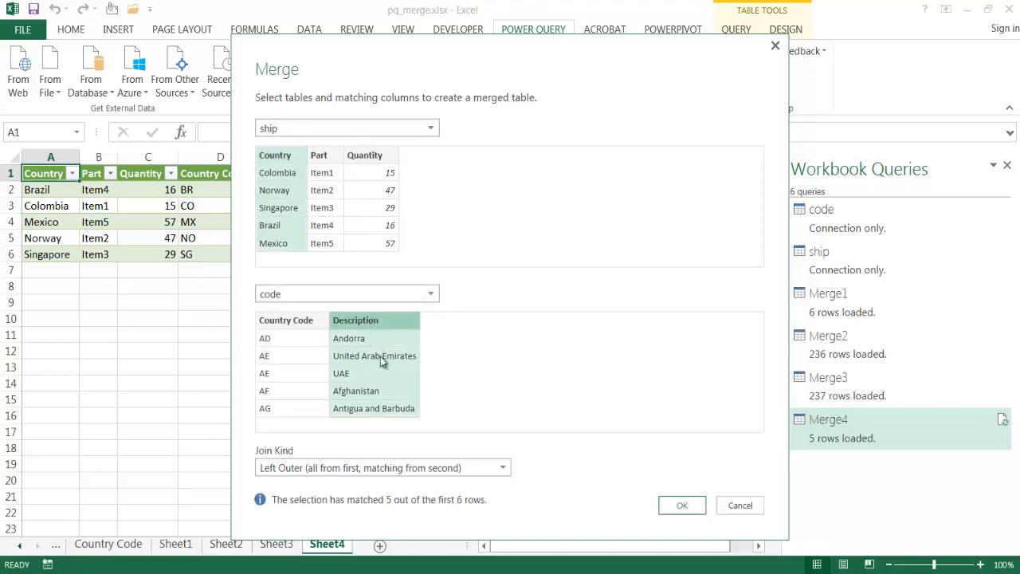
left_click(456, 467)
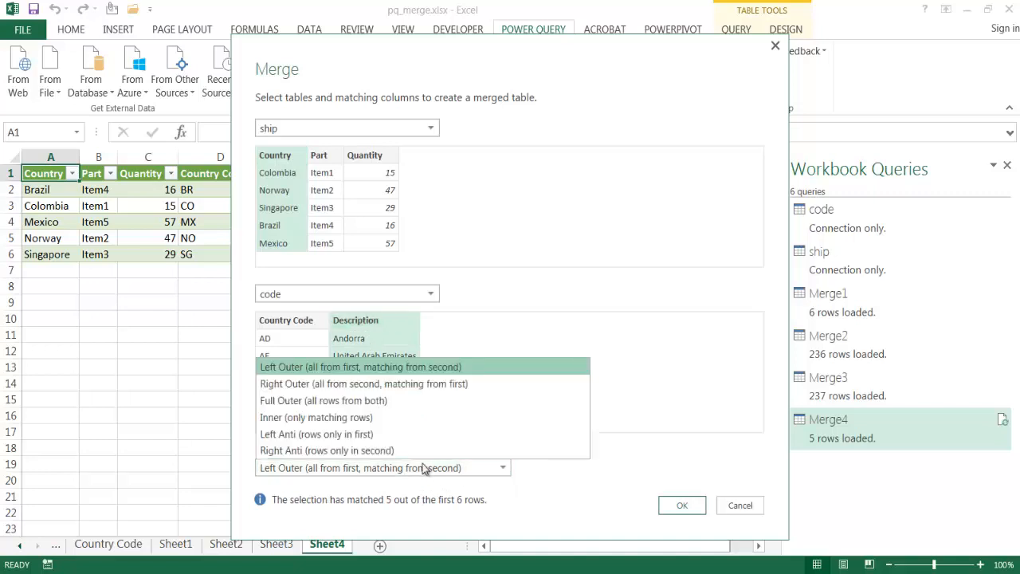
left_click(409, 441)
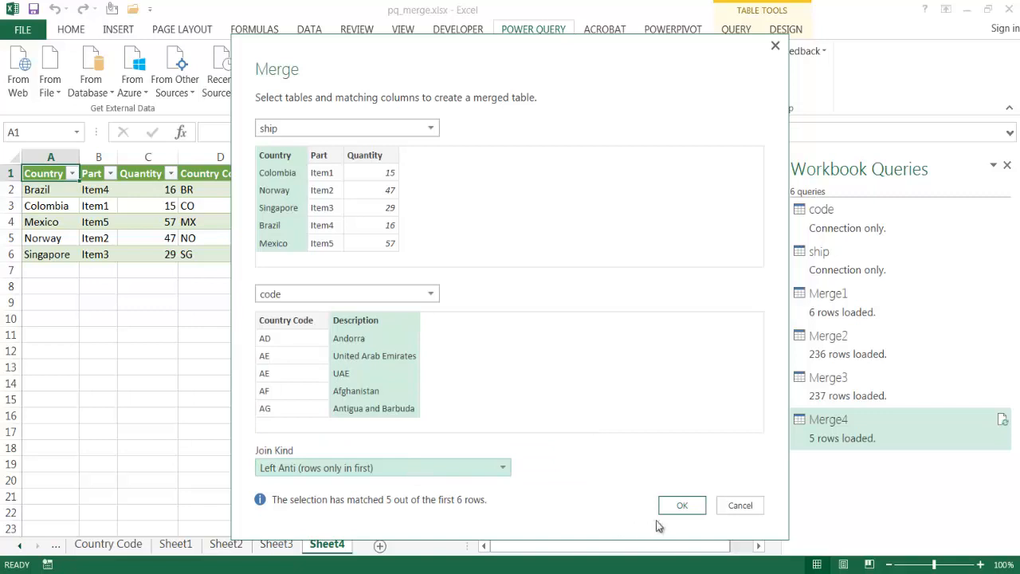
left_click(682, 507)
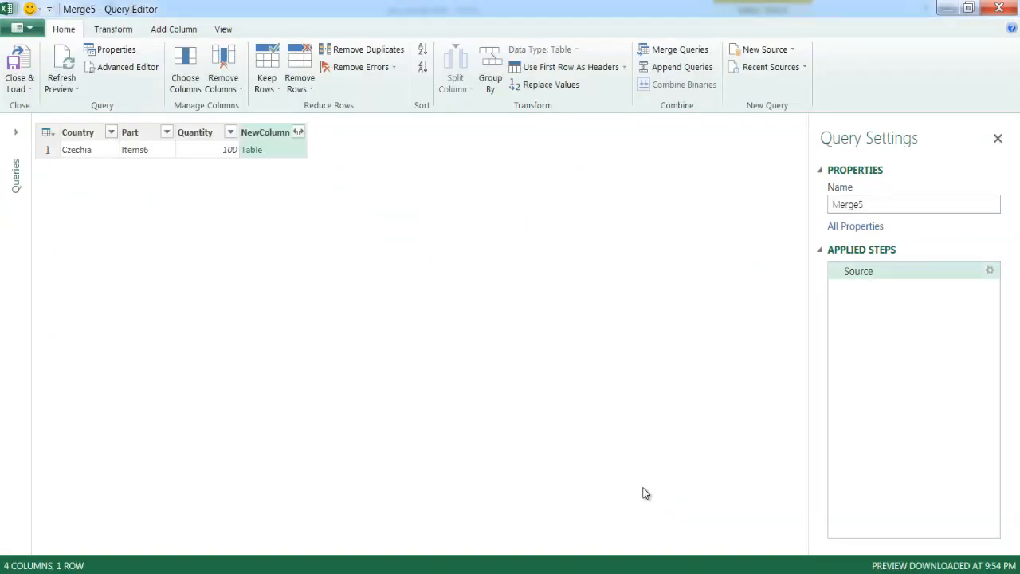
Expand NewColumn into Country Code and Description without the original column name as prefix, and load the Left Anti merge into the workbook
left_click(298, 133)
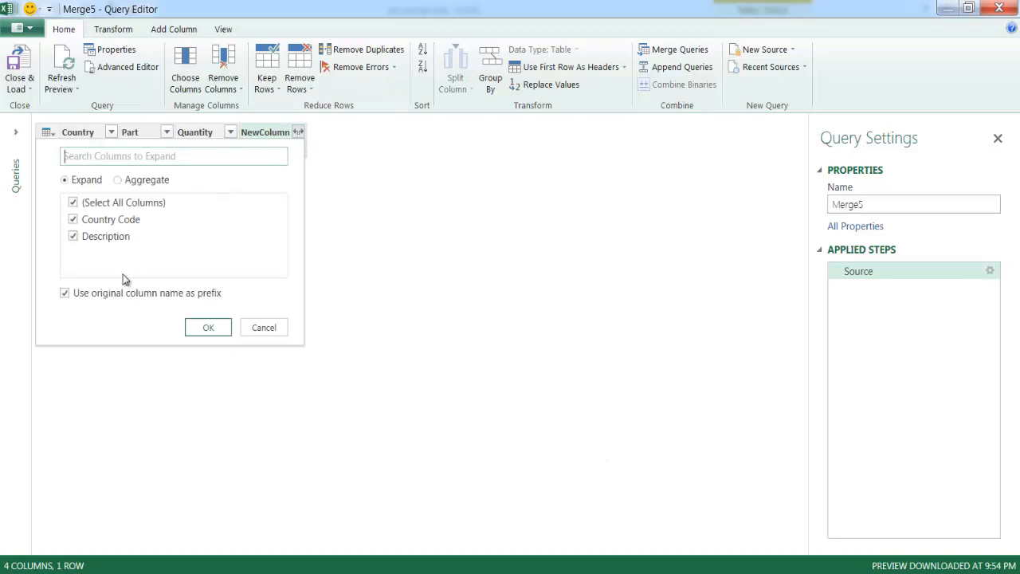
left_click(108, 293)
left_click(208, 334)
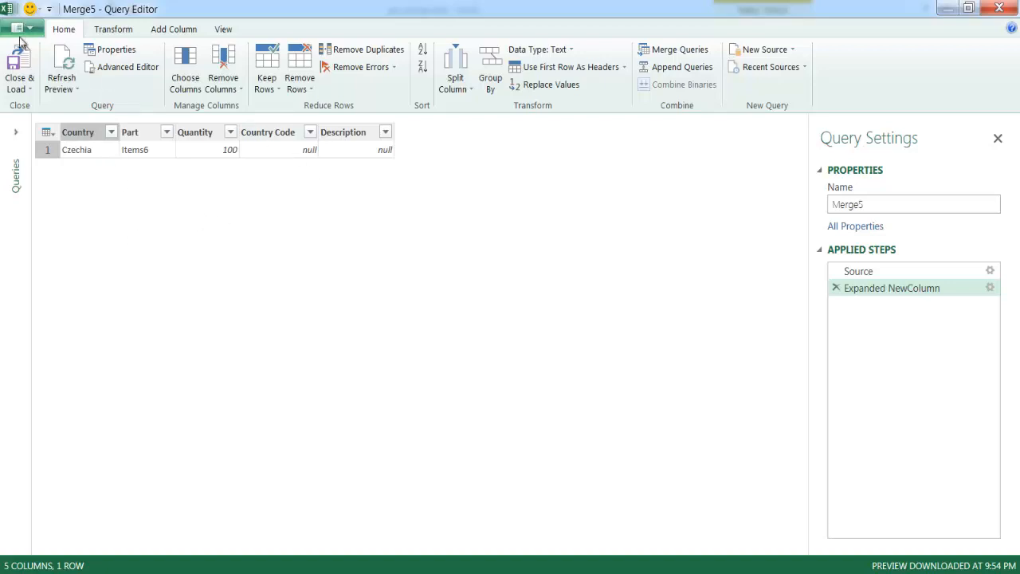
left_click(19, 62)
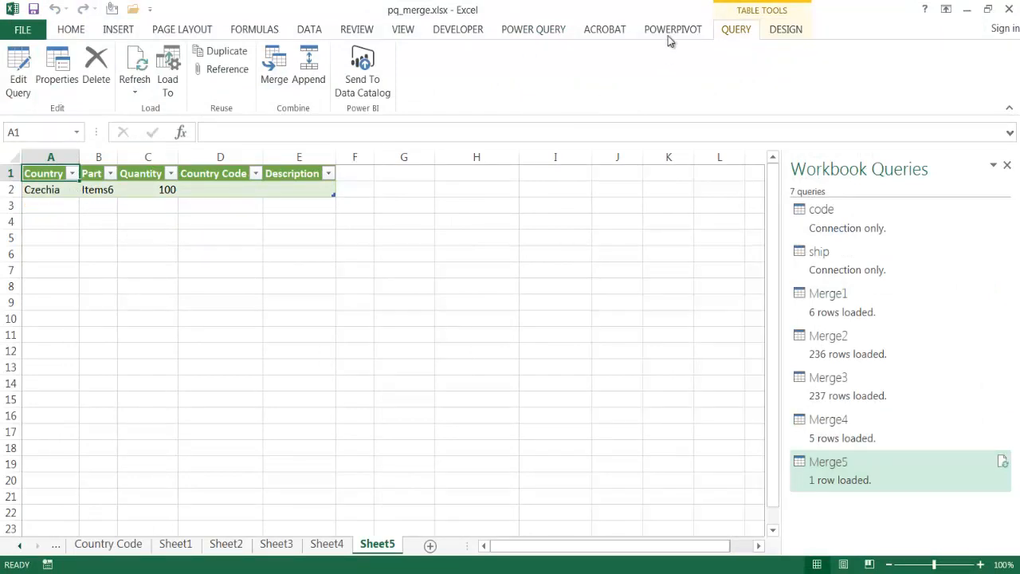
Start a sixth query merge with ship as the first table and code as the second
left_click(532, 31)
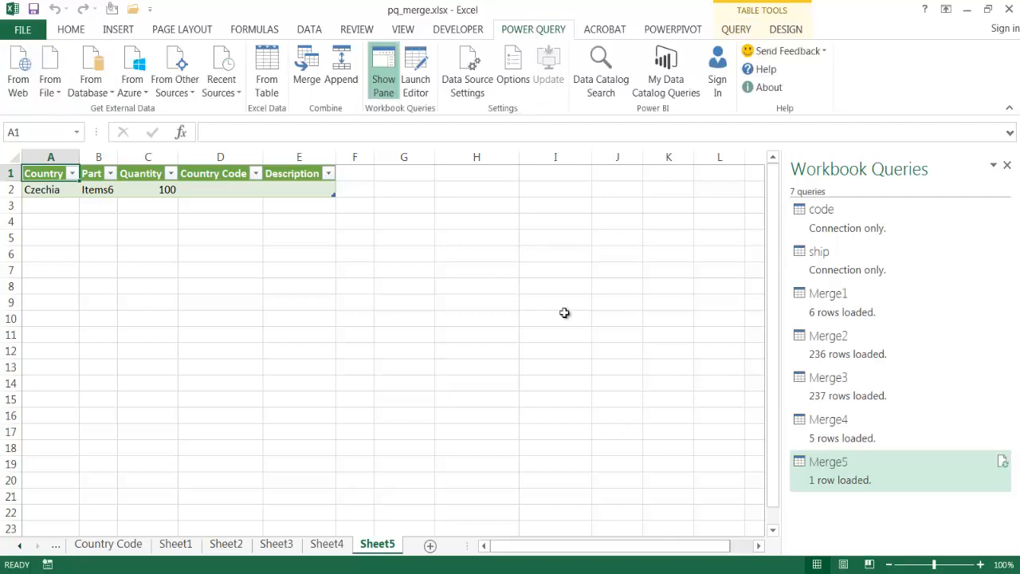
left_click(313, 72)
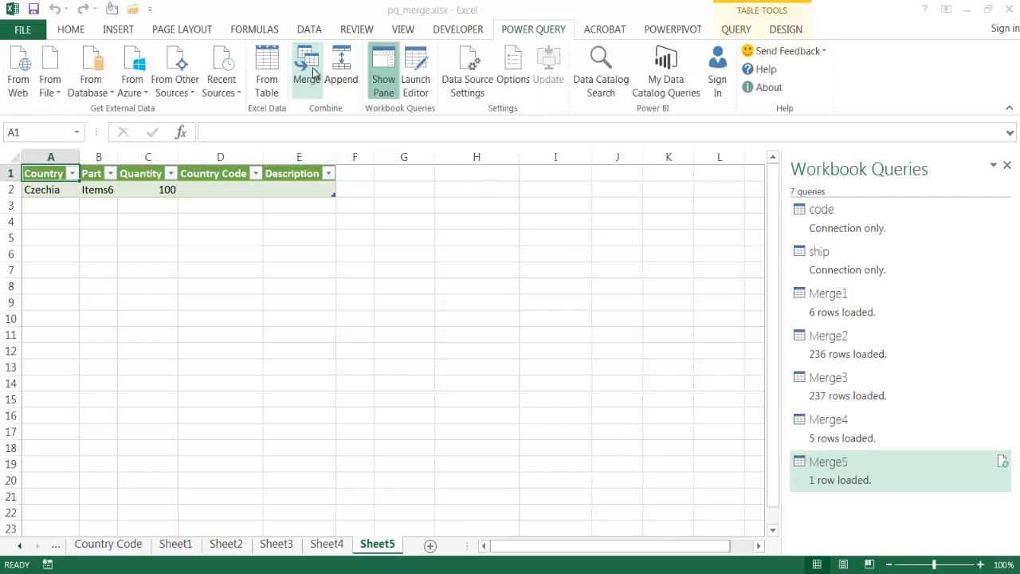
left_click(313, 132)
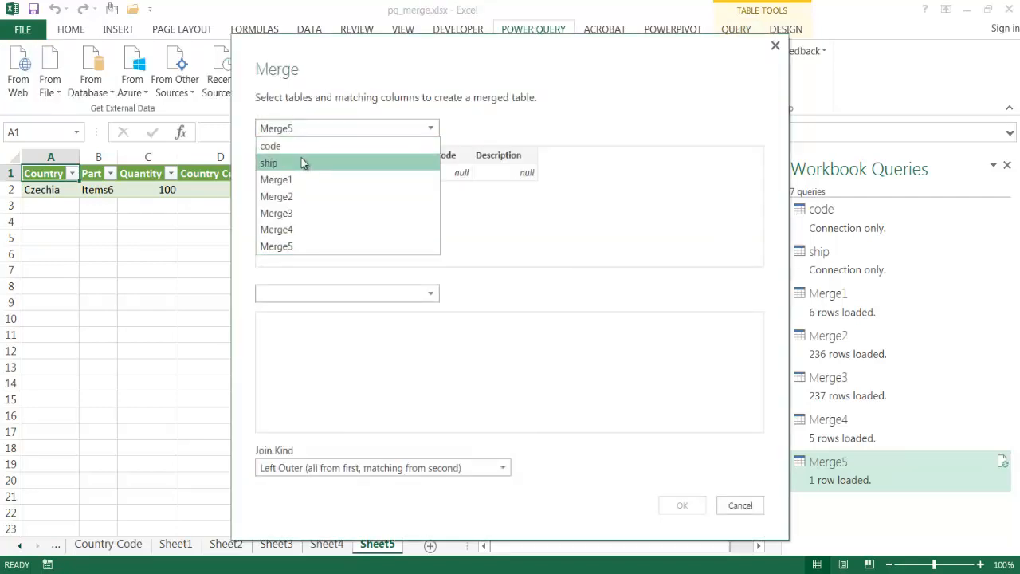
left_click(300, 161)
left_click(312, 291)
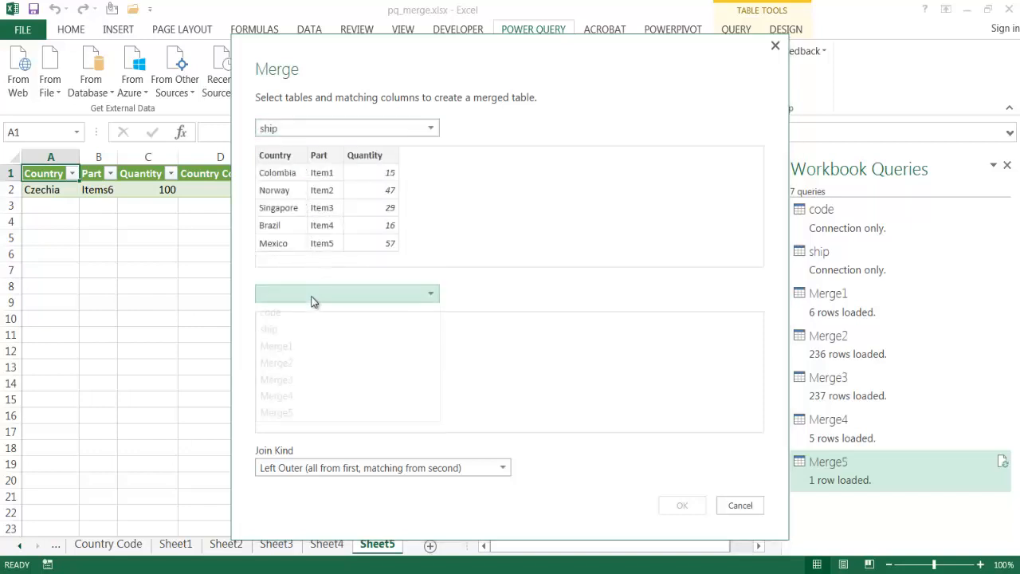
left_click(307, 314)
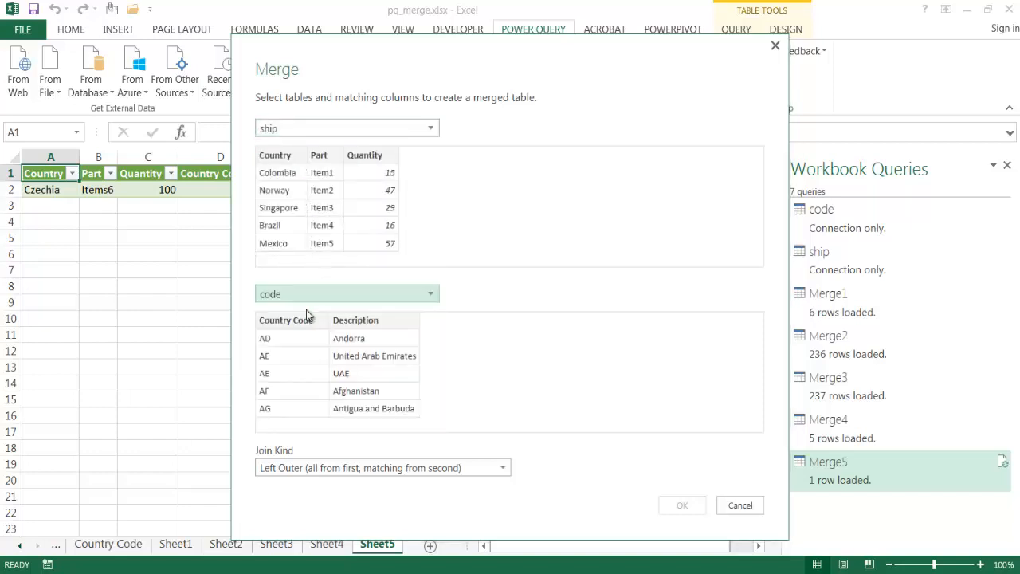
Match ship's Country column with code's Description column and create the merge with a Right Anti join
left_click(275, 155)
left_click(362, 320)
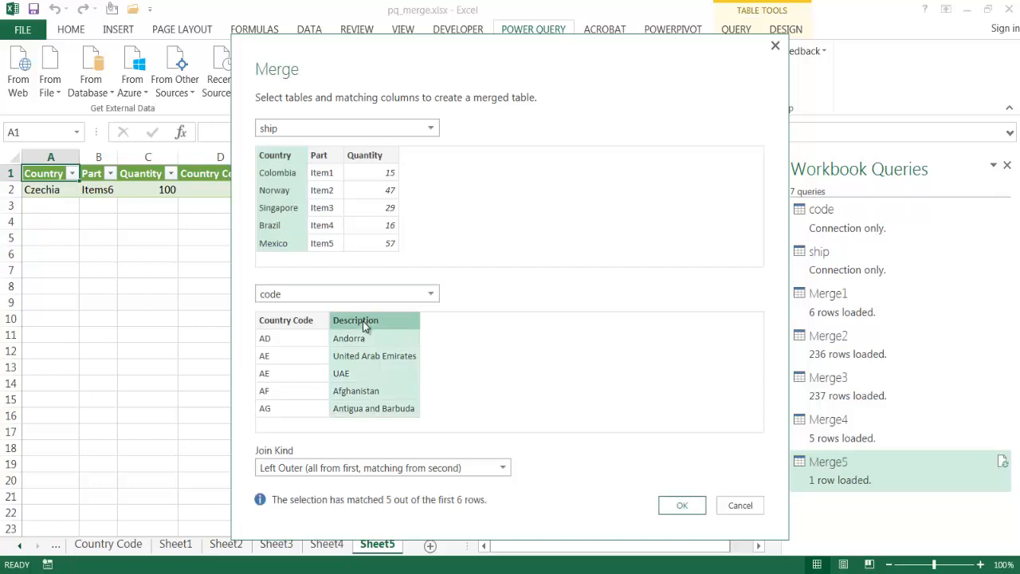
left_click(374, 469)
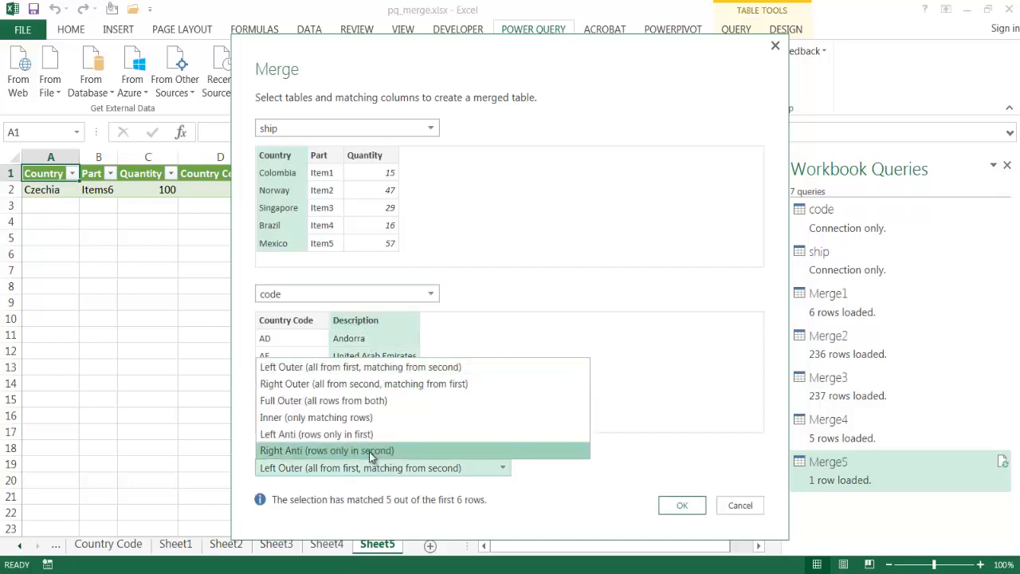
left_click(369, 451)
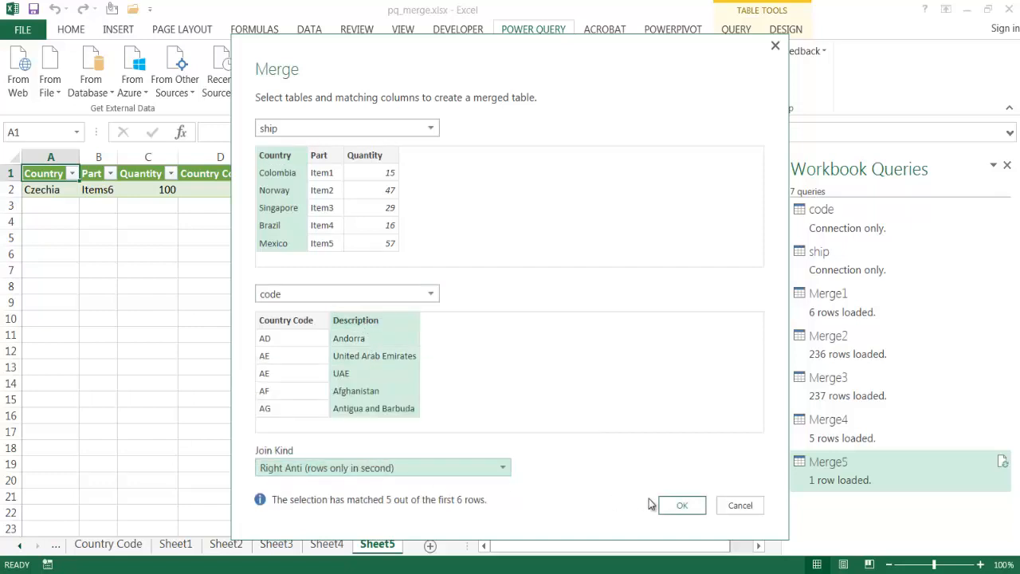
left_click(689, 508)
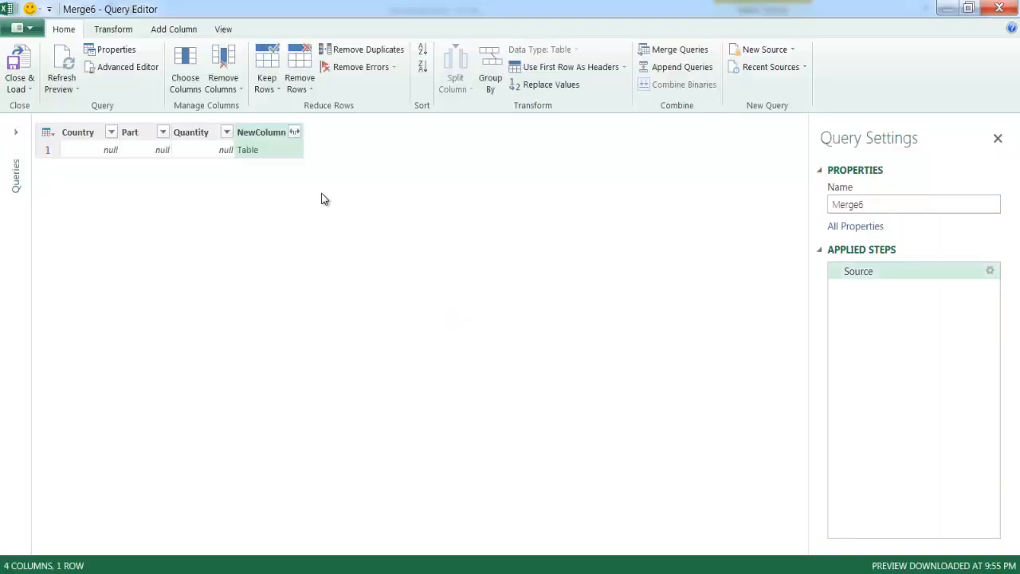
Expand NewColumn into Country Code and Description without the original column name as prefix, and load the Right Anti merge into the workbook
left_click(294, 131)
left_click(61, 292)
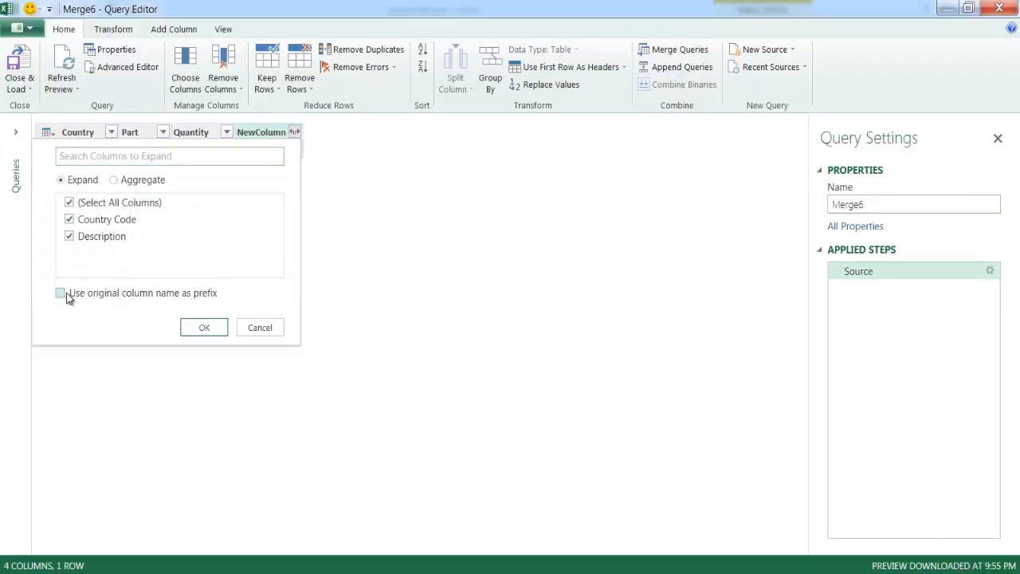
left_click(191, 333)
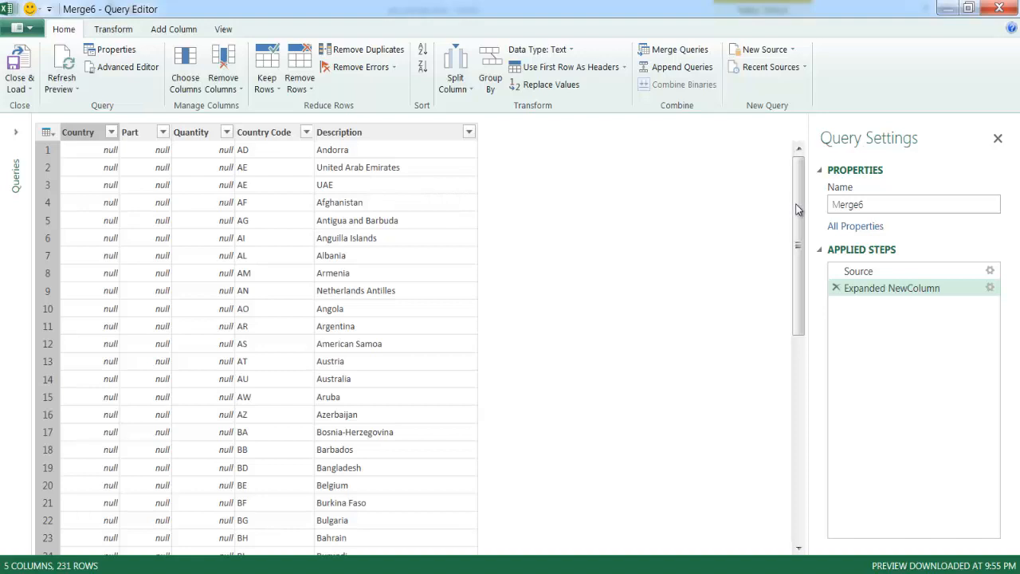
left_click_drag(794, 210, 803, 519)
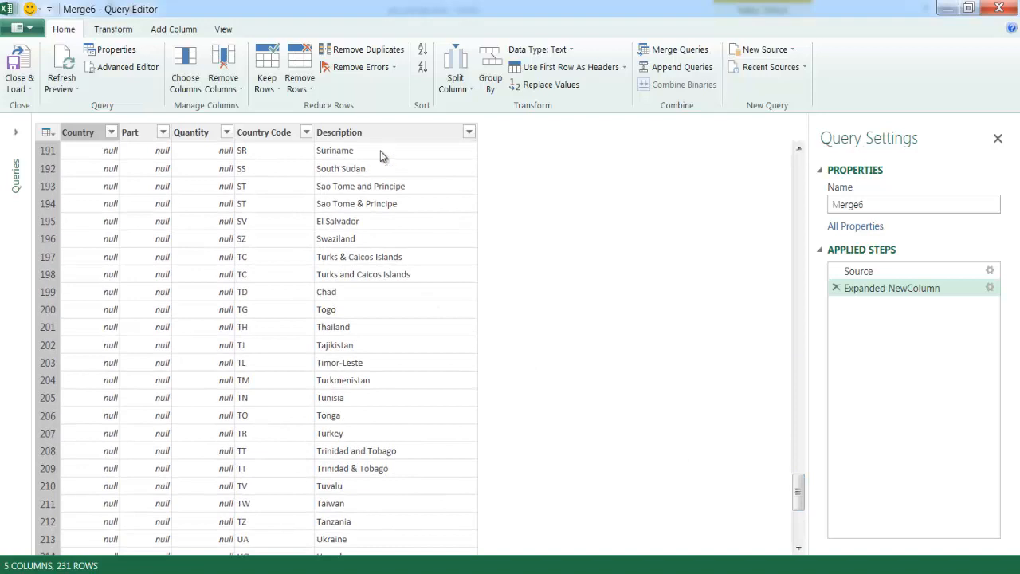
left_click(799, 149)
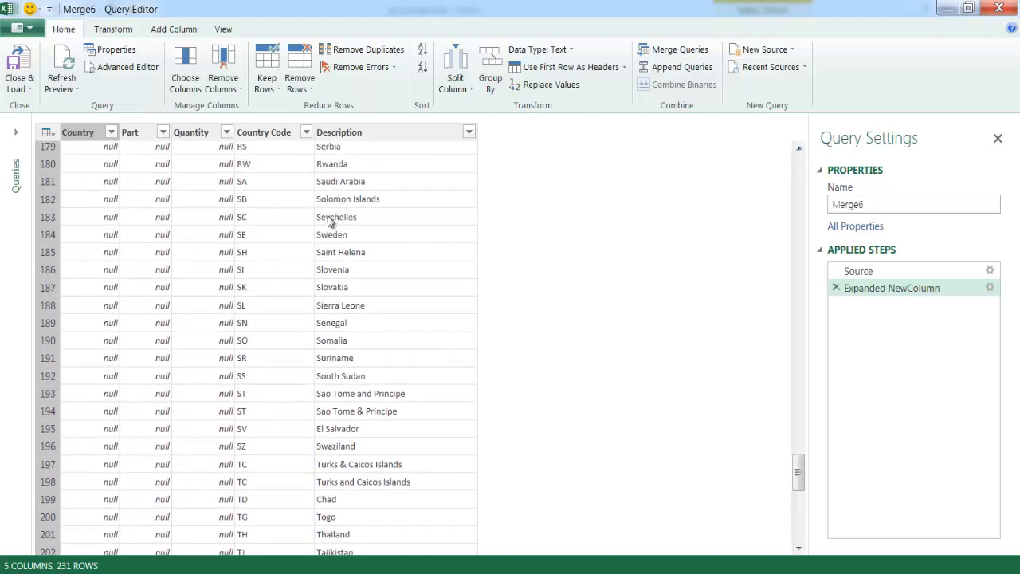
left_click_drag(799, 477, 802, 438)
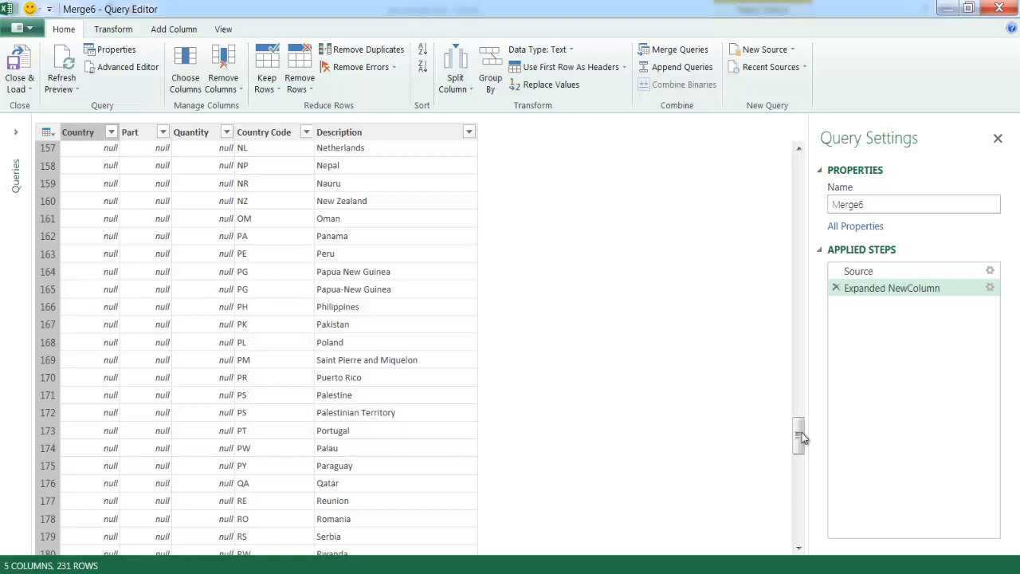
left_click(9, 70)
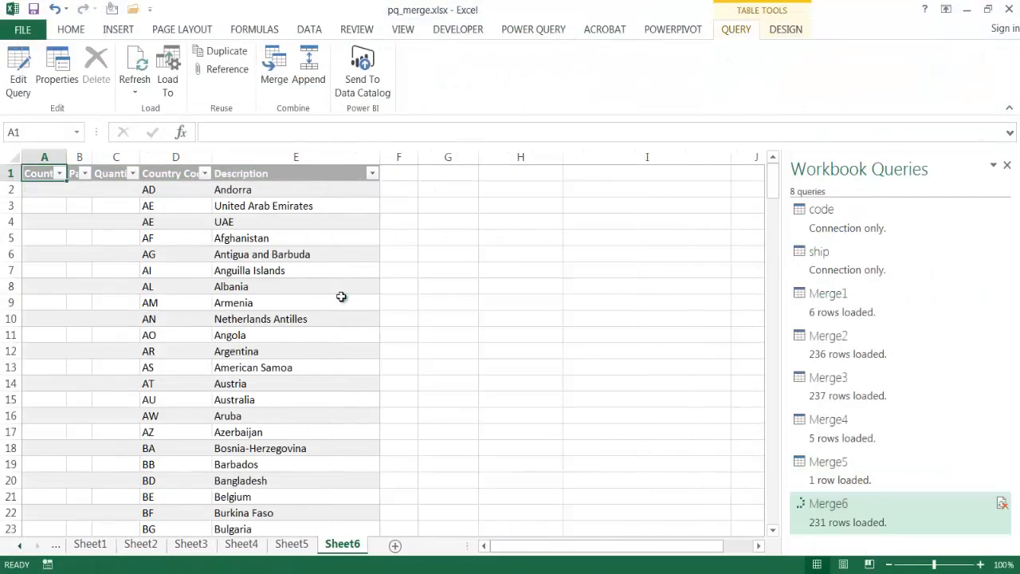